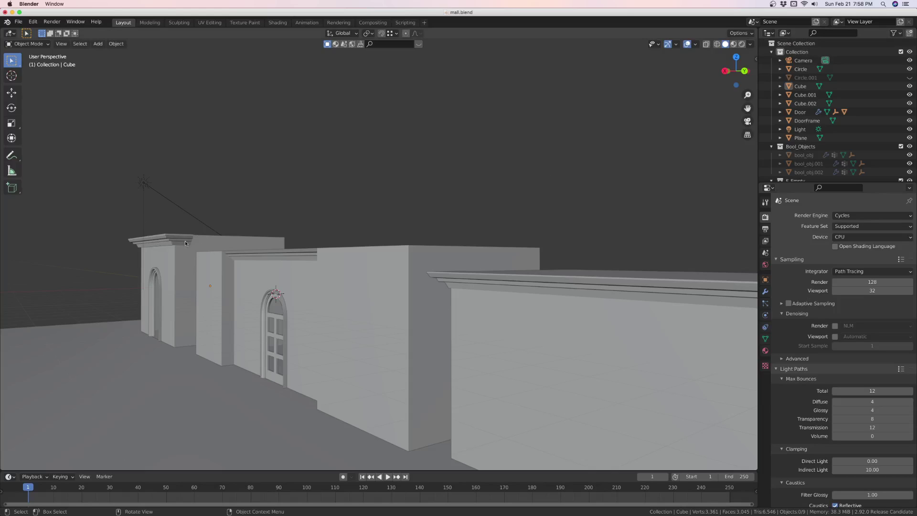
- Box-select every object of the mall building and hide it
scroll(169, 240, "up", 4)
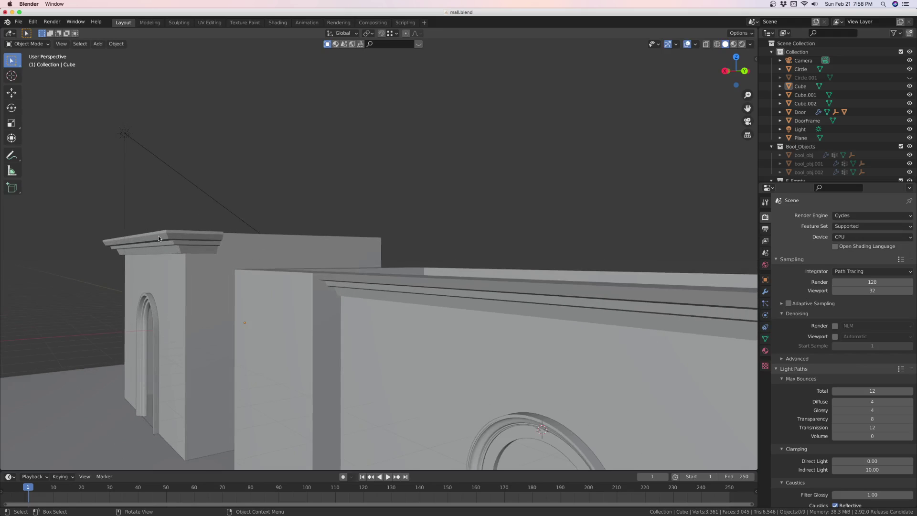
scroll(160, 238, "up", 5)
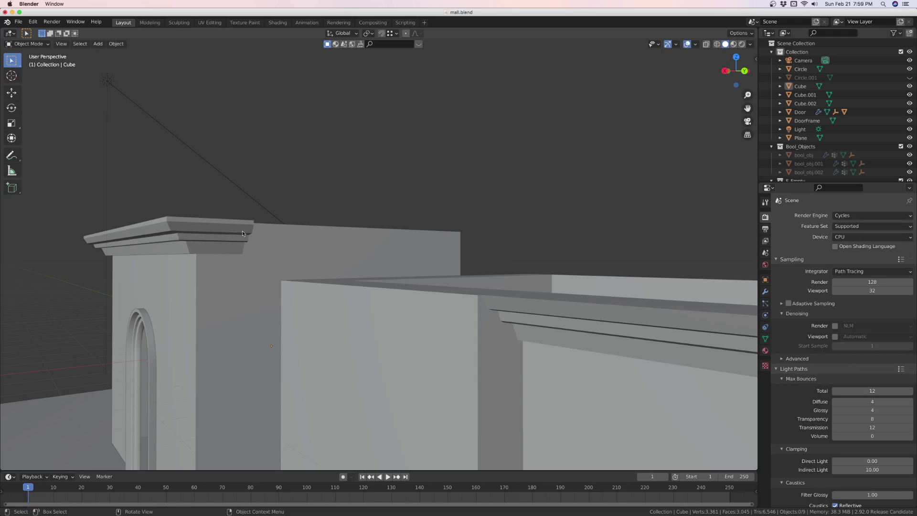
scroll(225, 234, "down", 5)
scroll(217, 236, "up", 4)
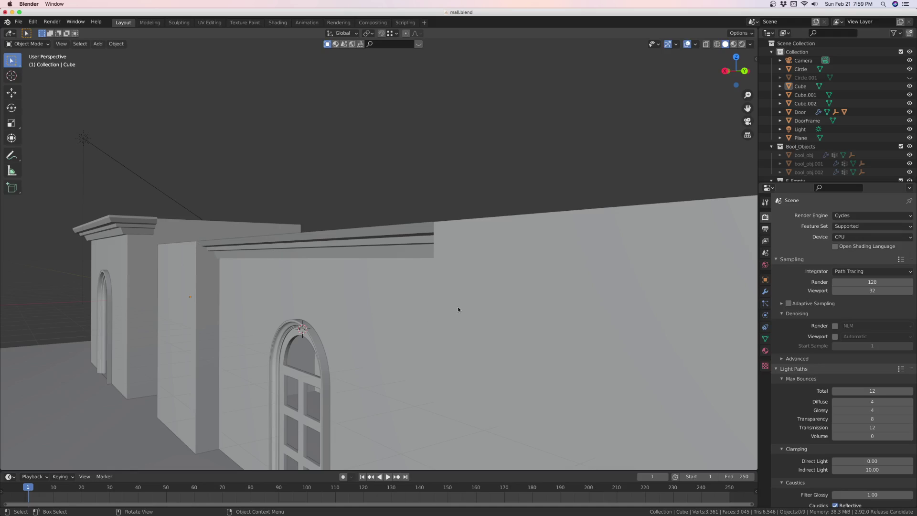
scroll(210, 248, "down", 6)
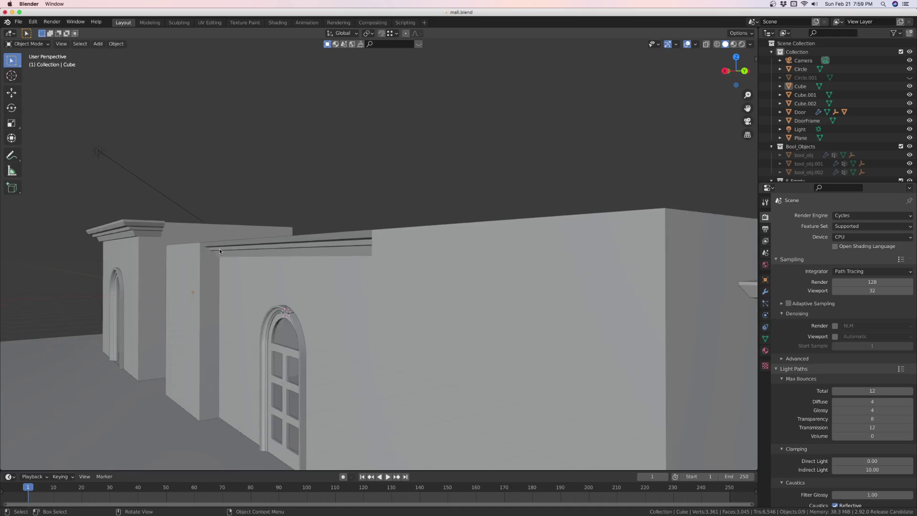
middle_click_drag(219, 248, 240, 248)
scroll(239, 248, "down", 8)
middle_click_drag(323, 266, 426, 301)
scroll(468, 301, "up", 4)
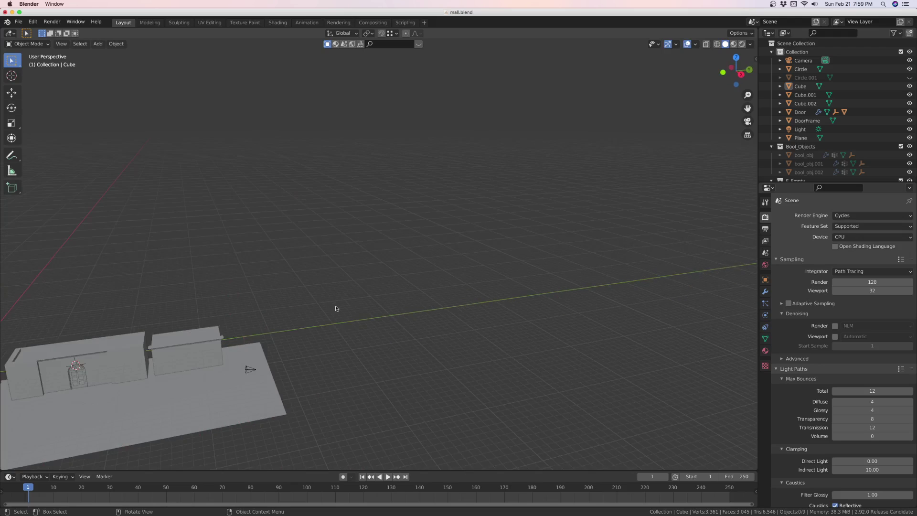
scroll(334, 308, "down", 2)
left_click_drag(18, 295, 348, 402)
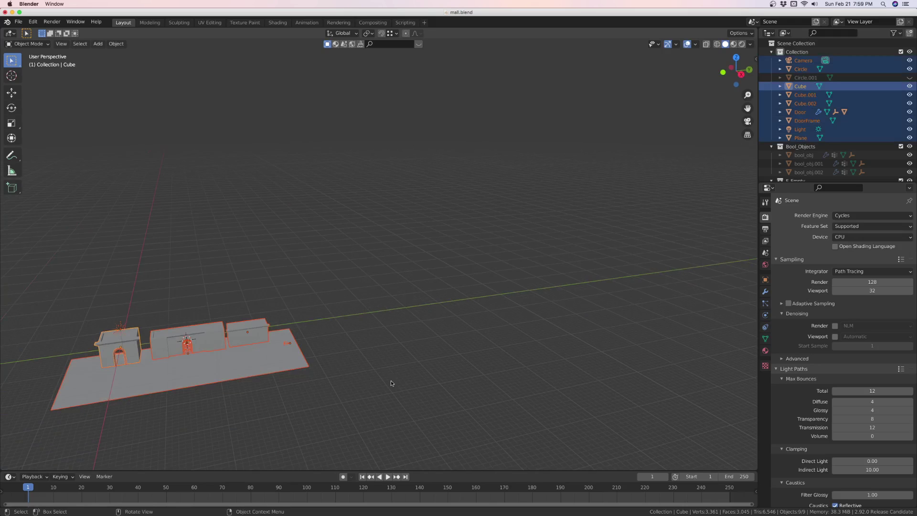
key("h")
- Apply the scale transform with Ctrl+A
middle_click_drag(276, 348, 267, 332)
key("z")
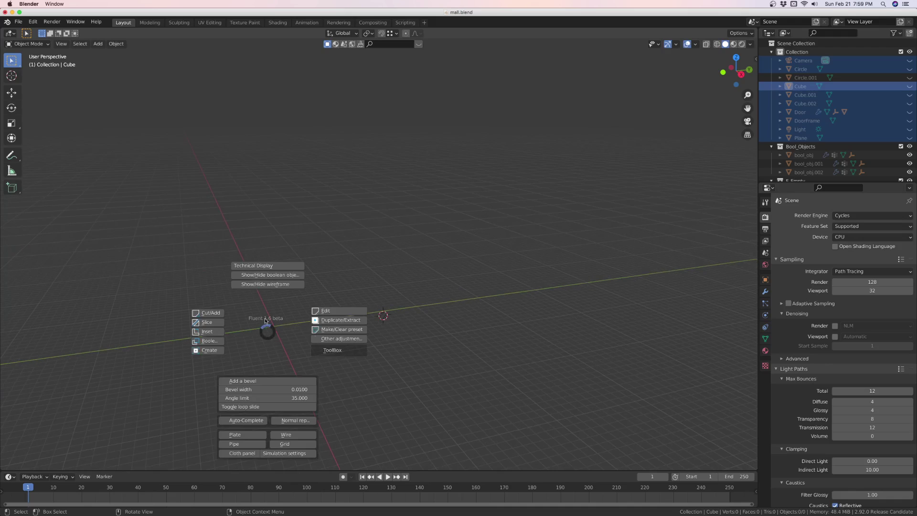
key("ctrl+a")
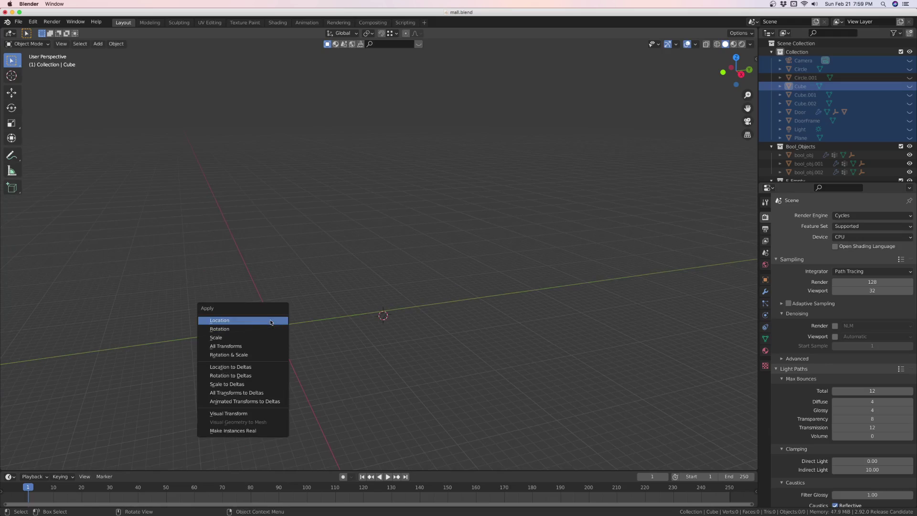
left_click(248, 336)
- Add a new mesh cube, Cube.003, to the empty scene
key("shift+a")
mouse_move(265, 236)
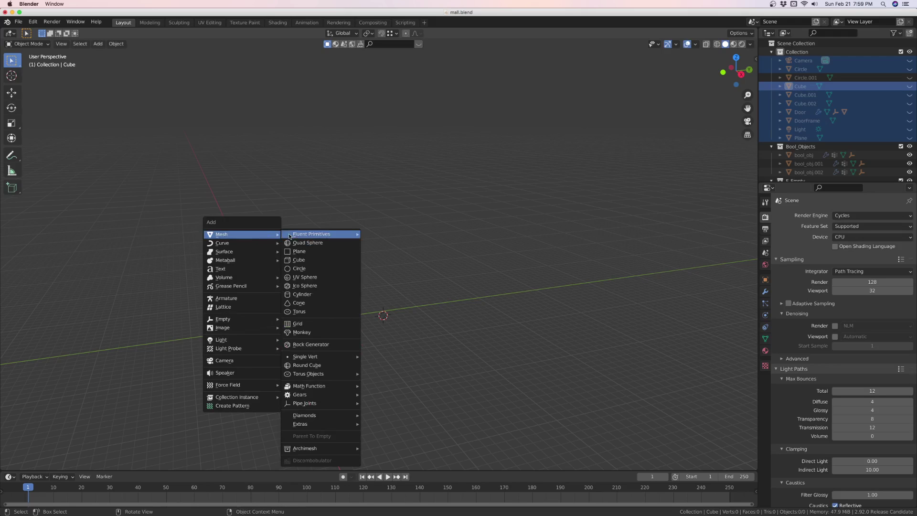
left_click(301, 260)
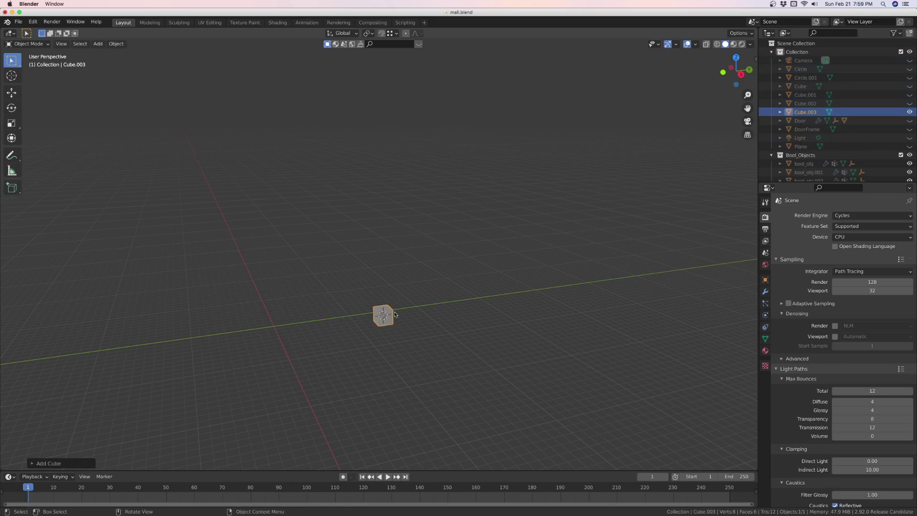
scroll(393, 308, "up", 5)
- In face Edit Mode, scale the cube about 3.45 on Y, 2.51 on X and 1.15 on Z
key("ctrl+Tab")
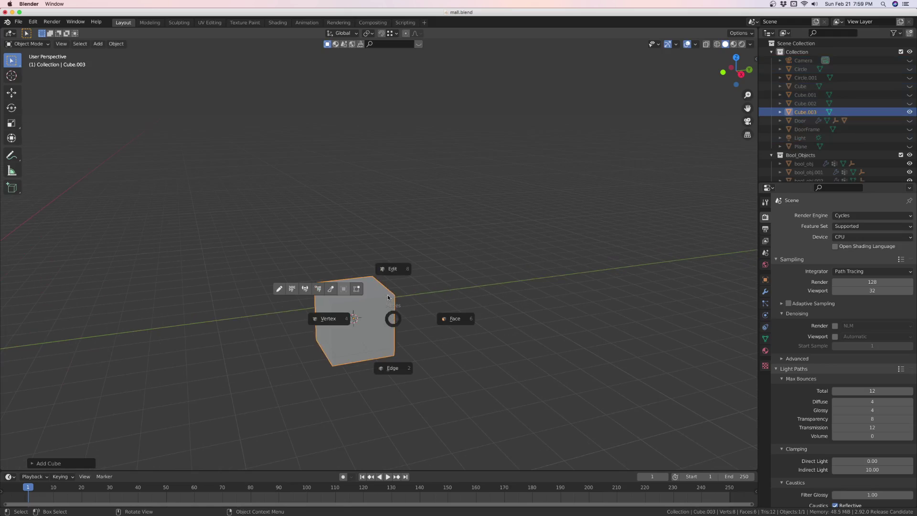
left_click(445, 318)
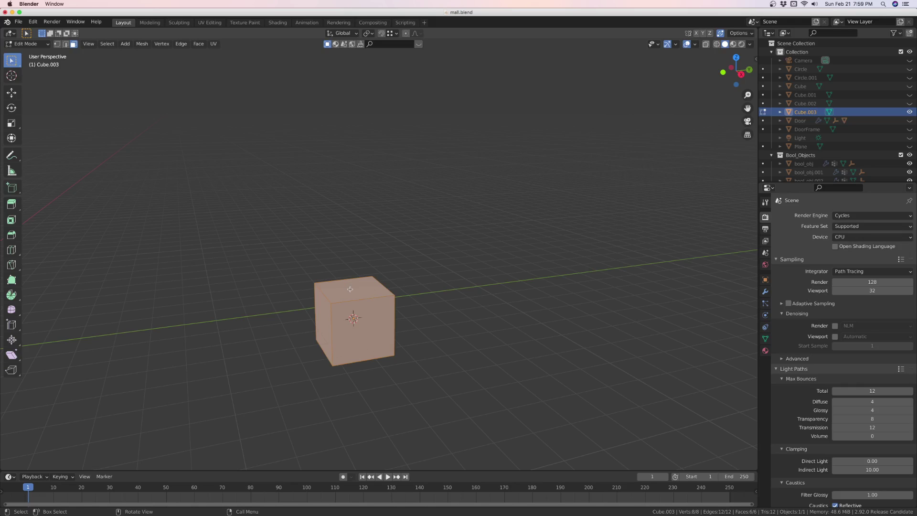
key("s")
key("y")
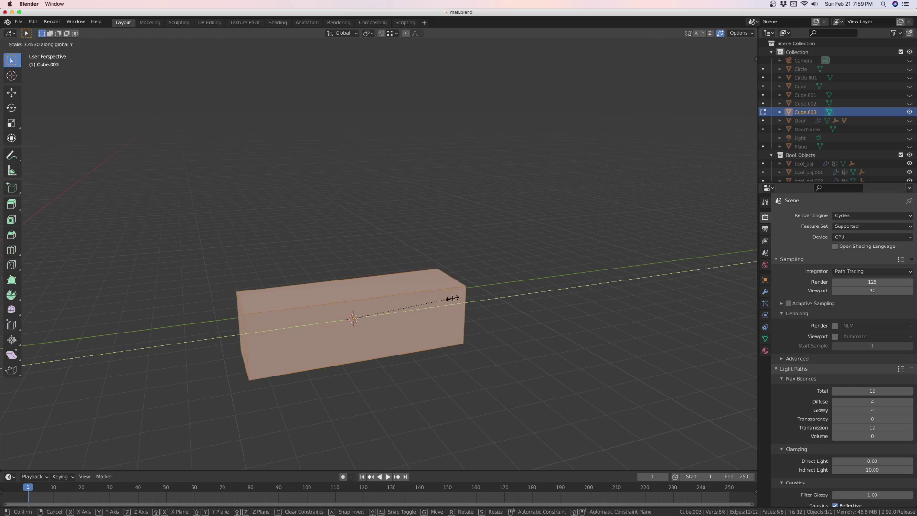
left_click(452, 298)
key("s")
key("x")
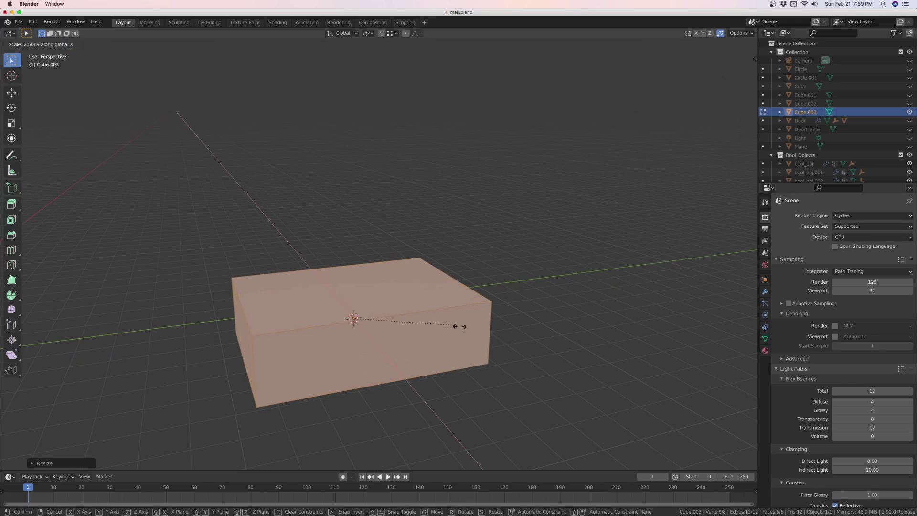
left_click(463, 326)
key("s")
key("z")
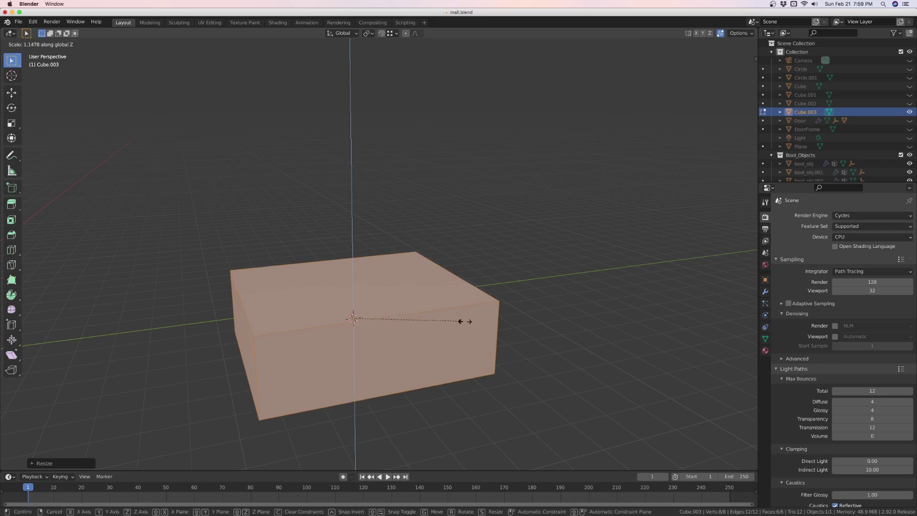
left_click(499, 323)
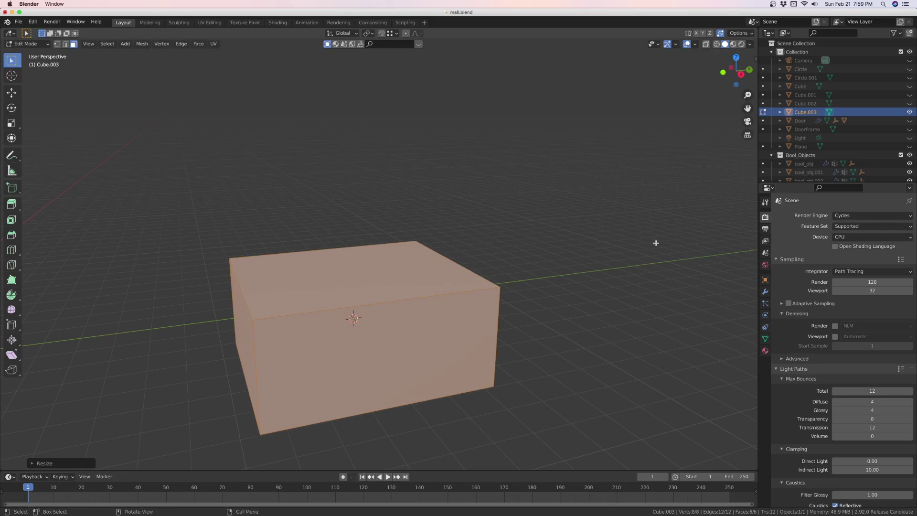
- Turn on Screencast Keys from the viewport side panel
left_click(756, 59)
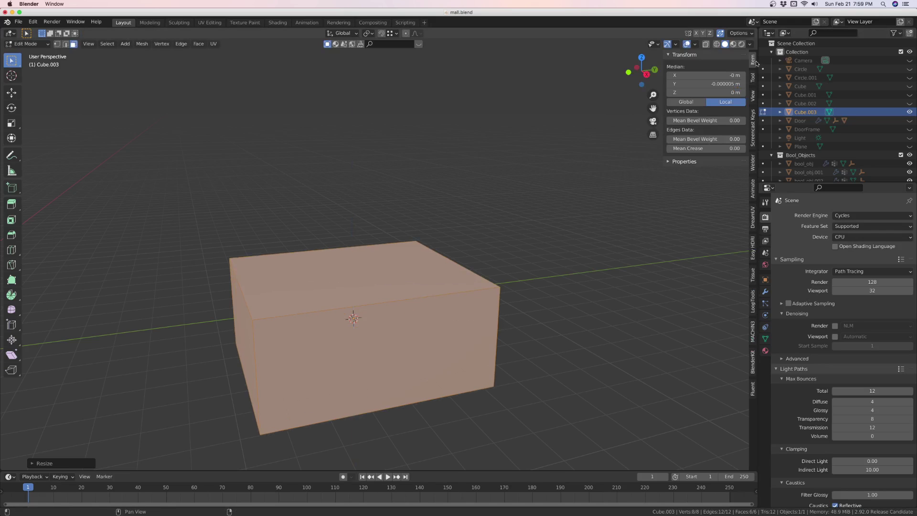
left_click(754, 123)
left_click(675, 54)
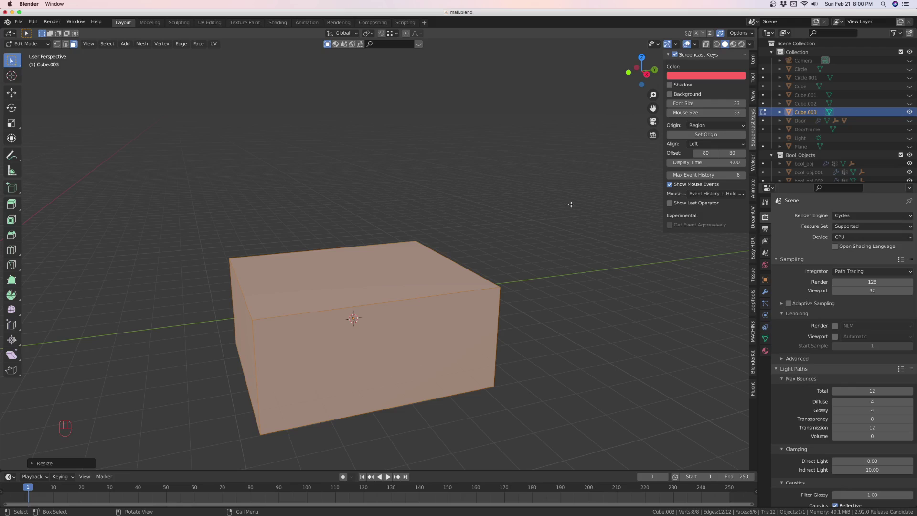
- Deselect all of the block's faces, clearing a briefly selected front face
key("alt+a")
middle_click_drag(567, 195, 579, 194)
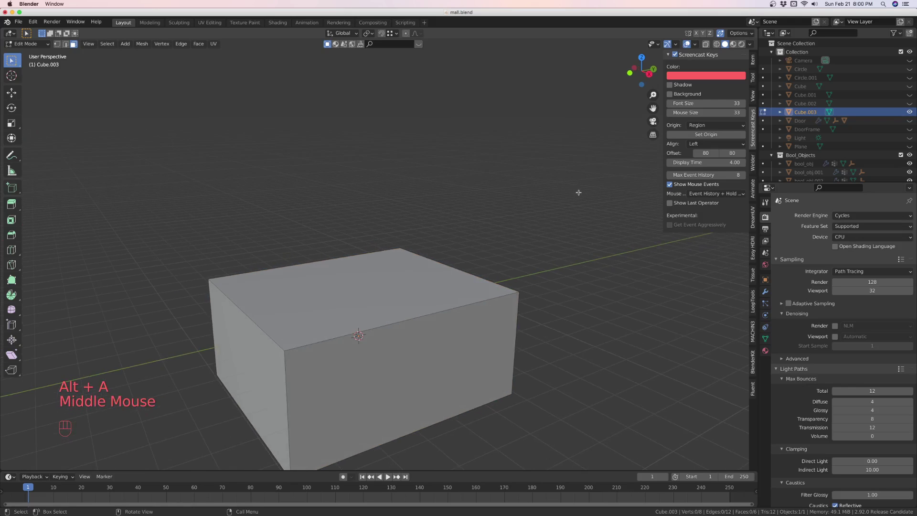
scroll(579, 193, "down", 3)
scroll(540, 251, "up", 3)
middle_click_drag(540, 252, 474, 315)
scroll(565, 250, "down", 3)
left_click(477, 381)
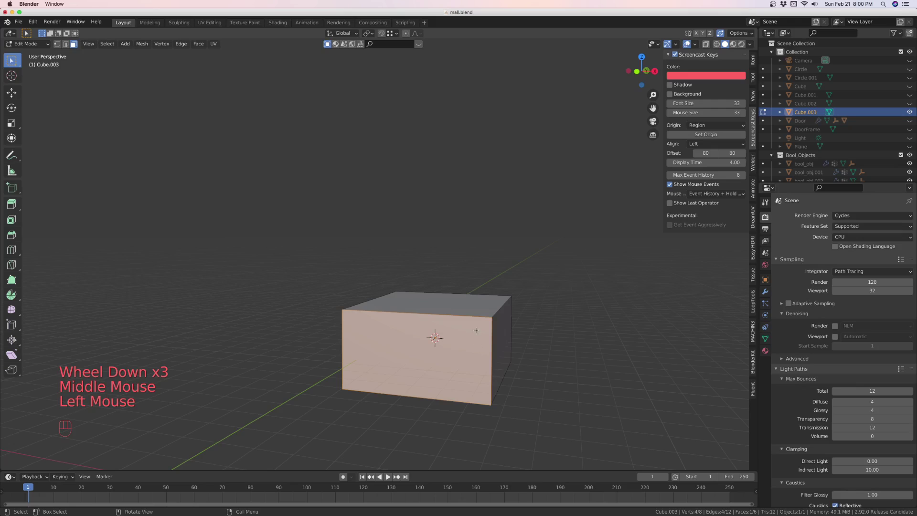
key("alt+a")
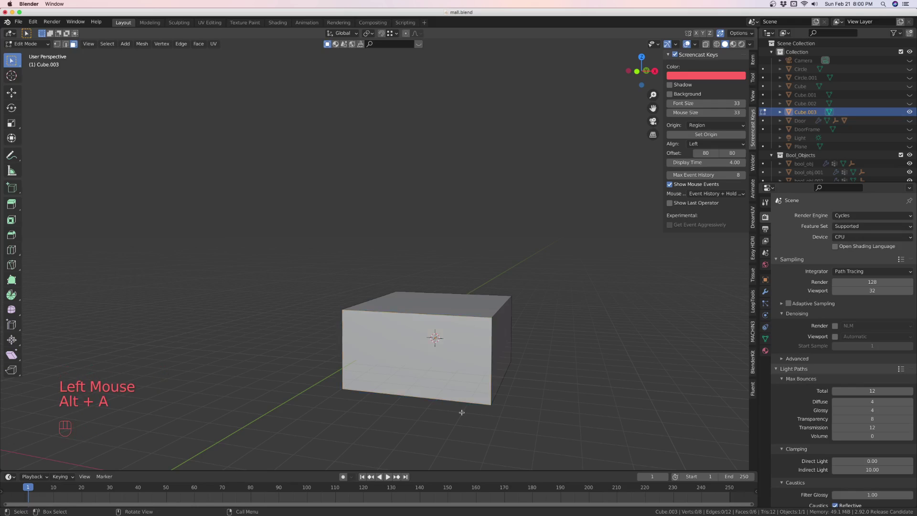
scroll(468, 339, "up", 4)
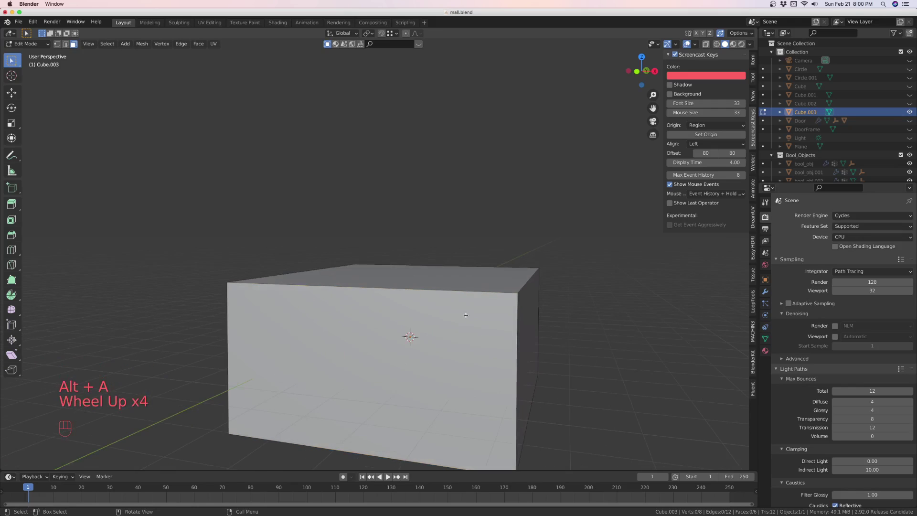
scroll(465, 315, "down", 1)
- Add a horizontal edge loop and slide it up near the block's top
key("ctrl")
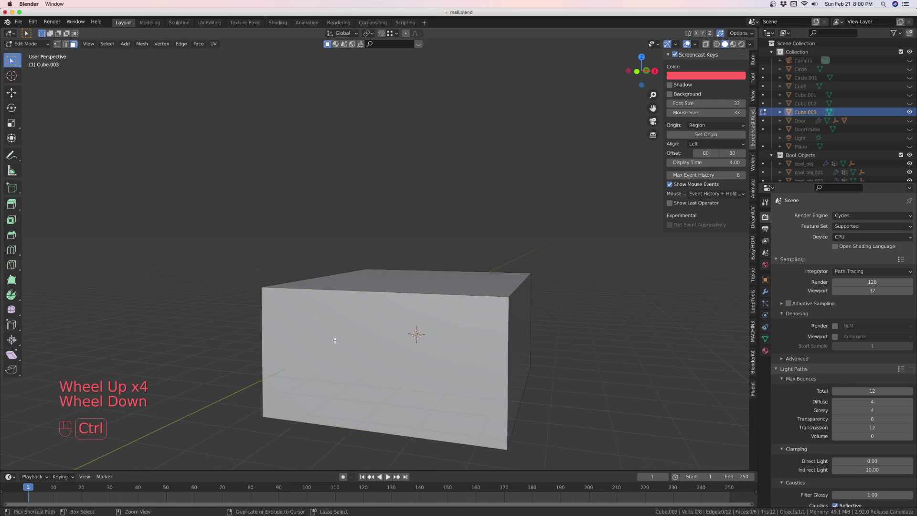
key("ctrl+r")
left_click(251, 305)
left_click(257, 259)
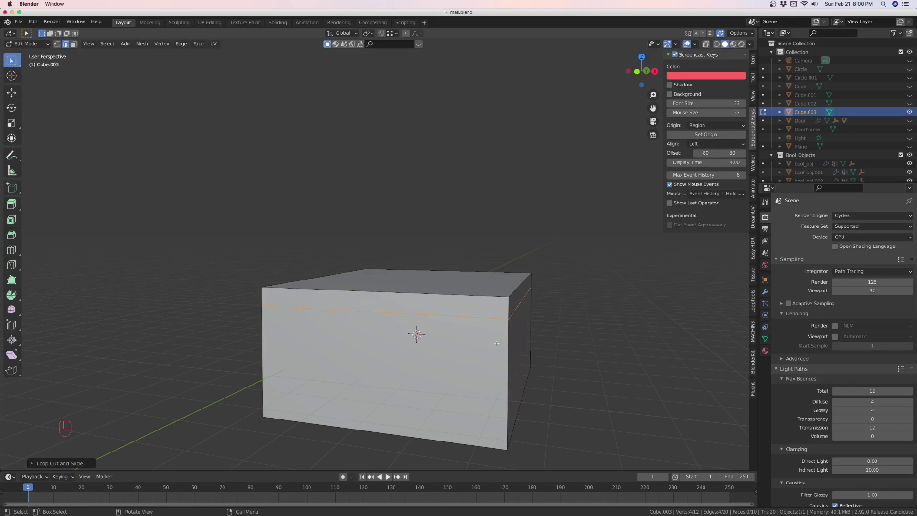
- Add a vertical edge loop near the block's right end, then switch to face select
key("ctrl+r")
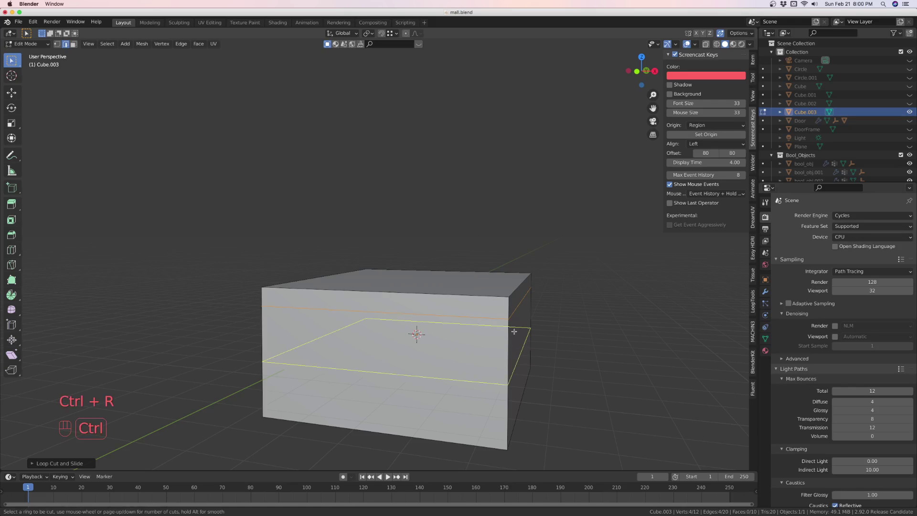
left_click(467, 308)
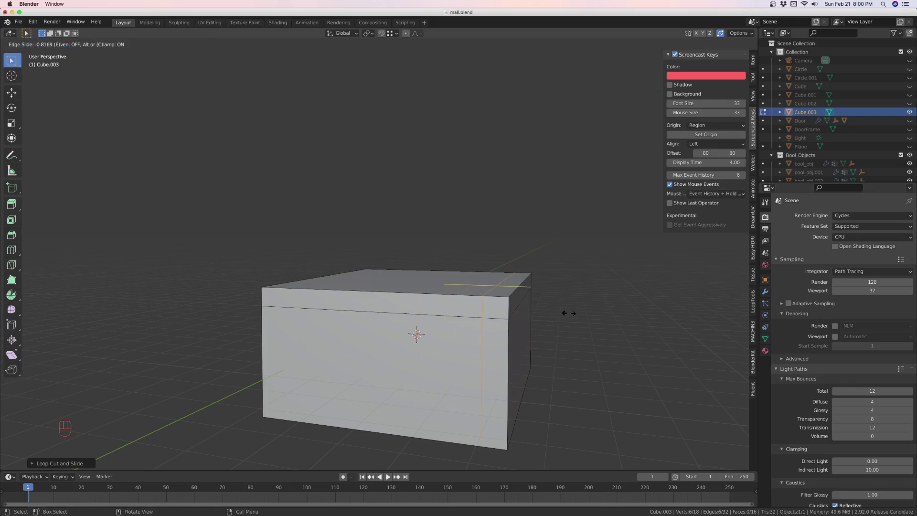
left_click(568, 312)
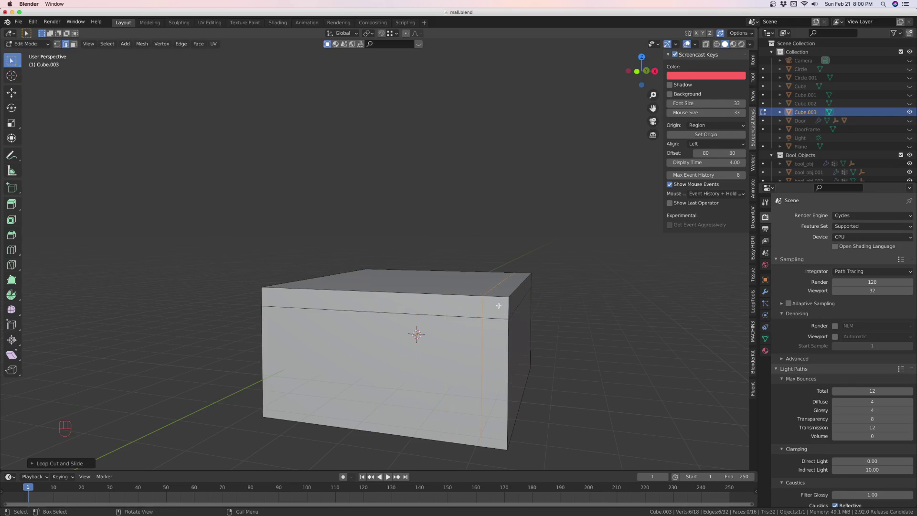
key("Tab")
left_click(525, 311)
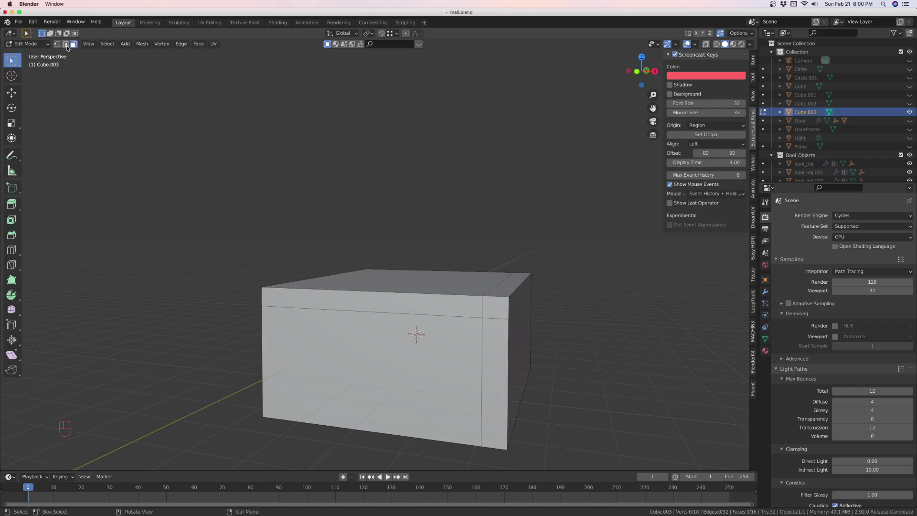
- Select the top corner face and both adjoining top strip faces
middle_click_drag(450, 313, 265, 322)
scroll(442, 293, "down", 3)
scroll(442, 292, "up", 4)
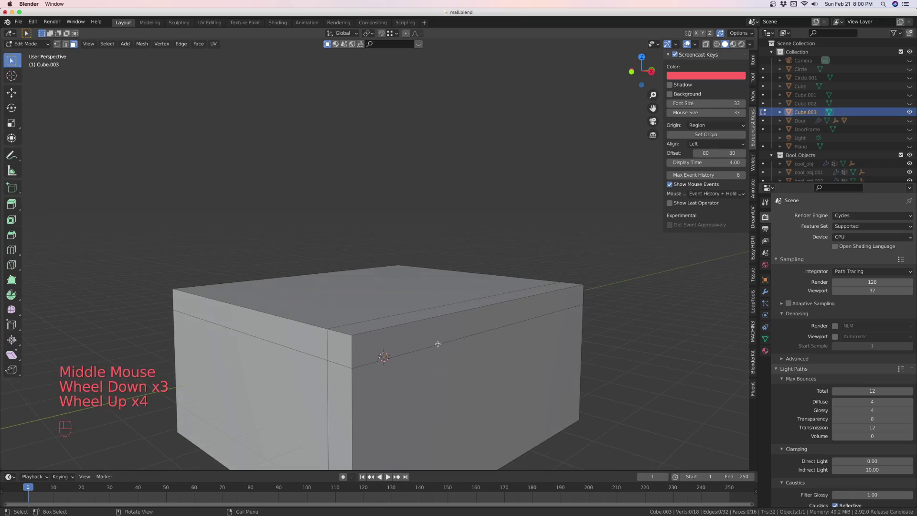
left_click(339, 351)
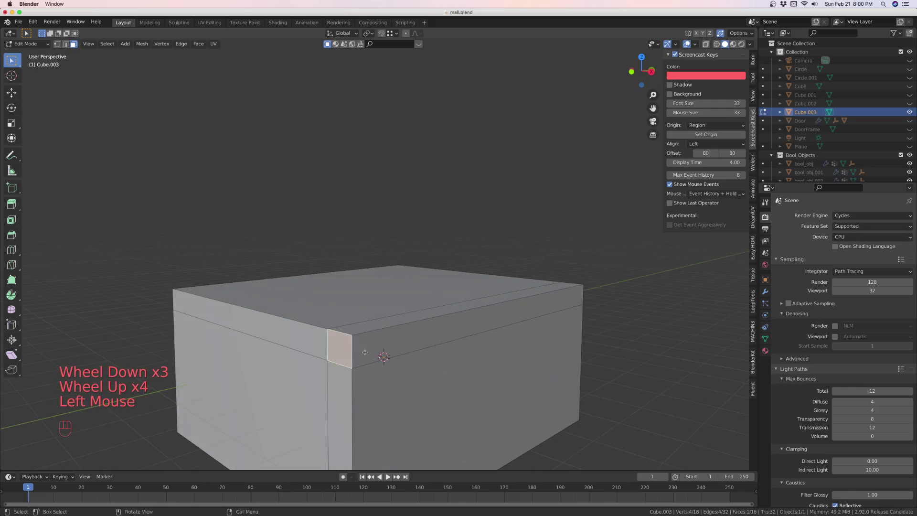
left_click(382, 337, "shift")
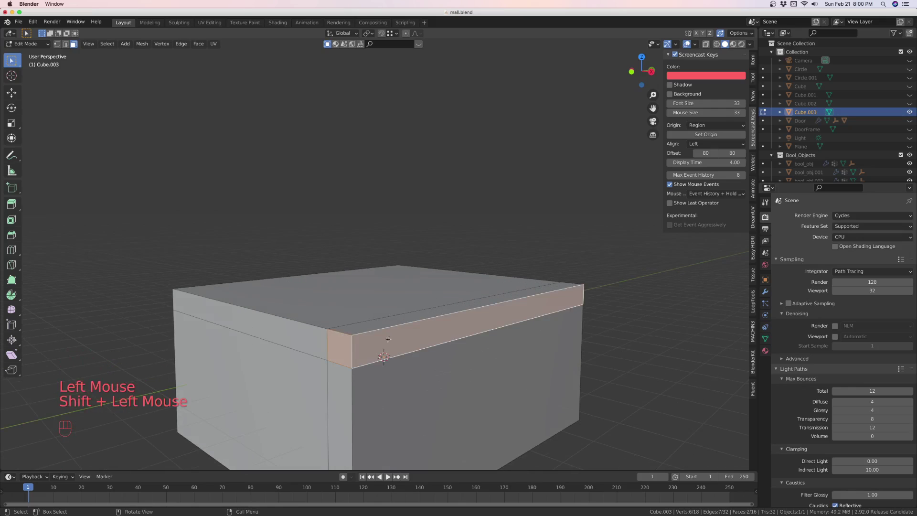
scroll(325, 325, "down", 4)
scroll(325, 325, "up", 1)
middle_click_drag(325, 325, 288, 317)
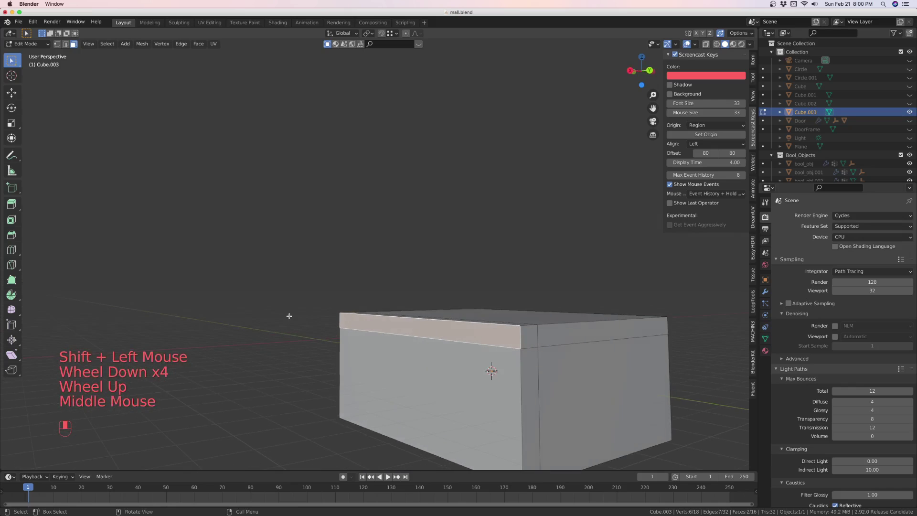
left_click(531, 341, "shift")
mouse_move(531, 342)
middle_mouse_down()
mouse_move(551, 347)
mouse_move(545, 340)
middle_mouse_up()
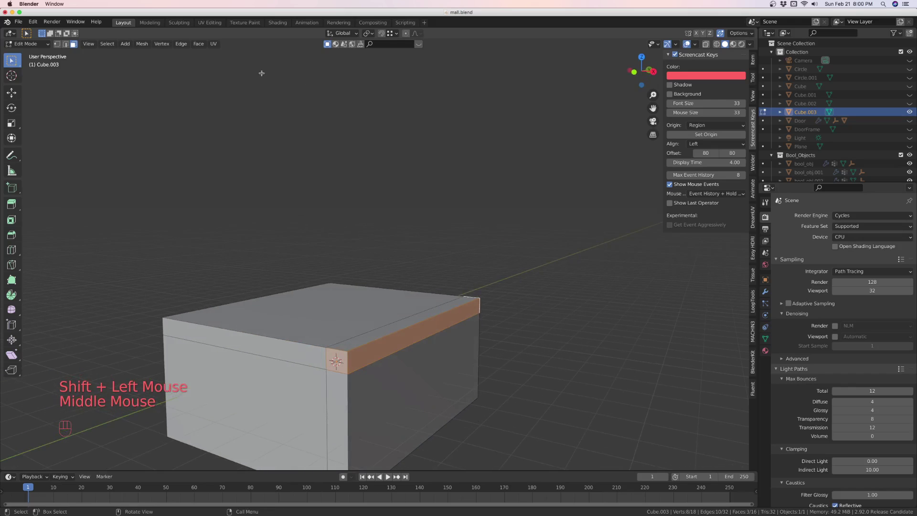
- Extrude the selected faces along their normals with even thickness into a ledge
left_click(198, 43)
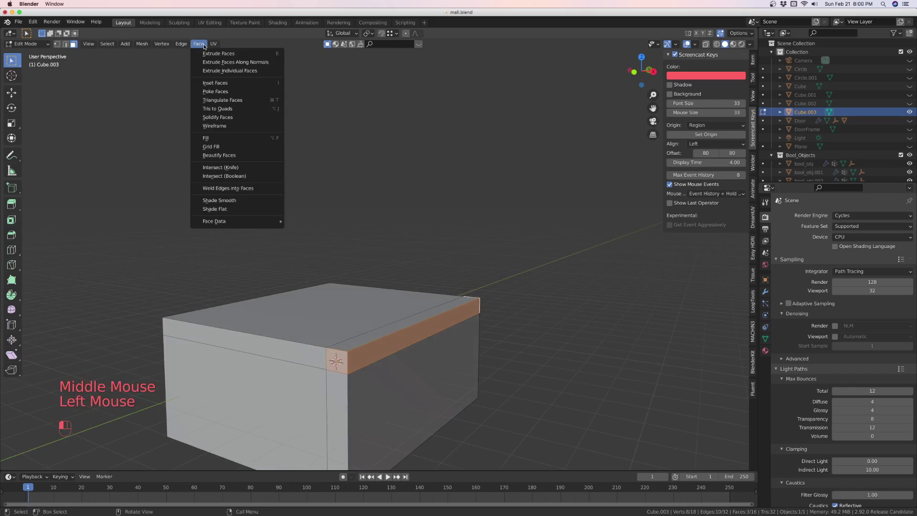
left_click(221, 62)
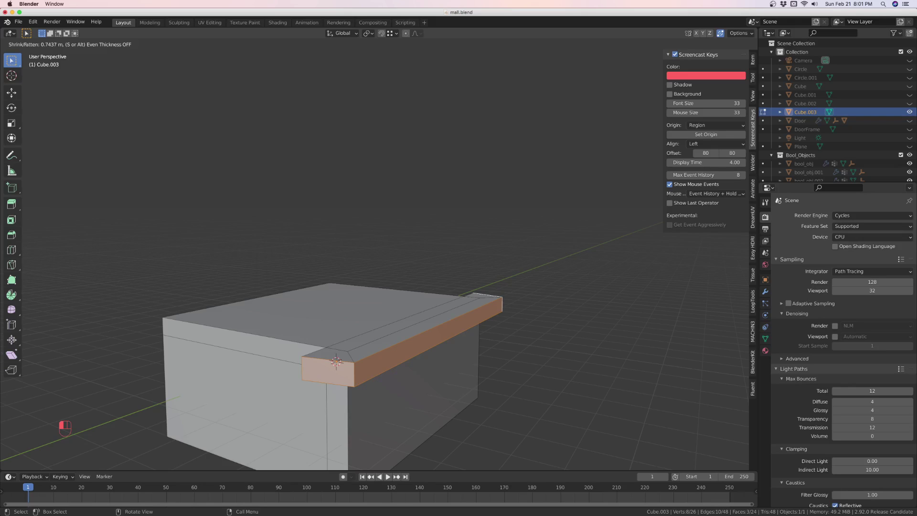
key("s")
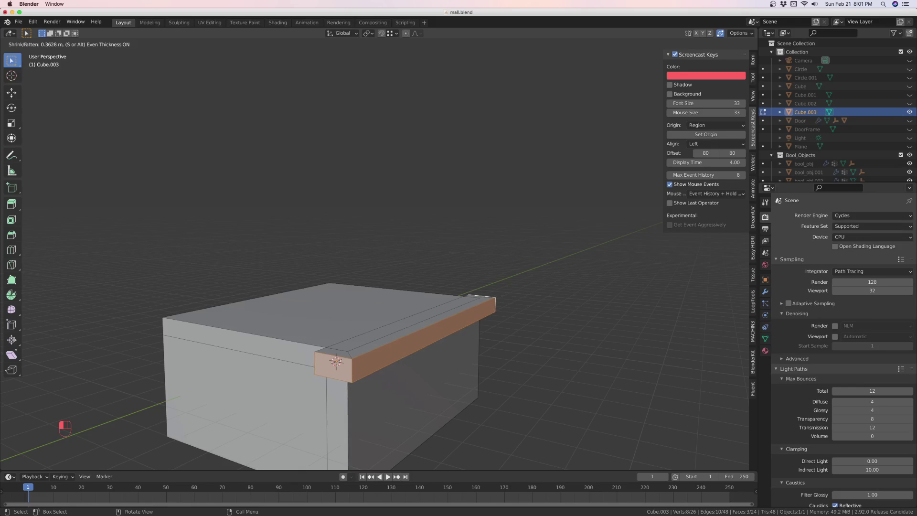
key("Return")
mouse_move(404, 280)
middle_mouse_down()
mouse_move(422, 253)
mouse_move(403, 282)
middle_mouse_up()
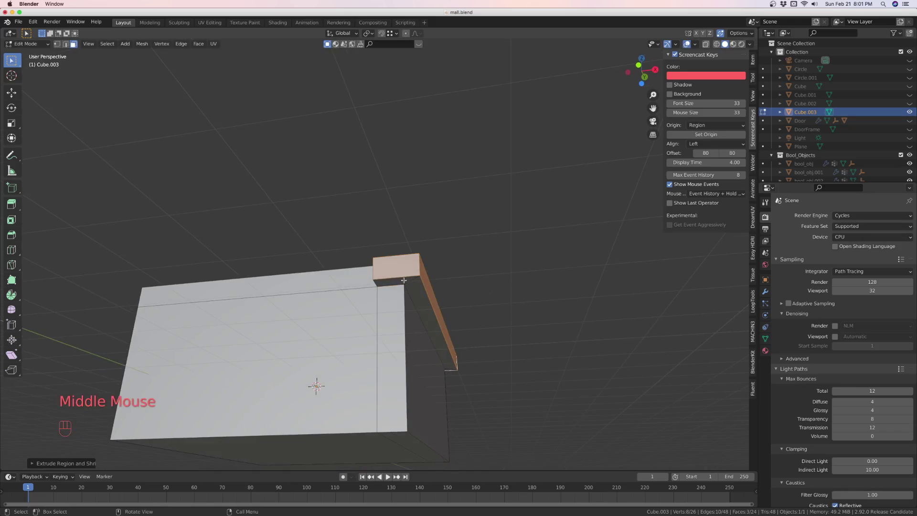
- Switch to edge select and pick the ledge's three lower edges
key("Tab")
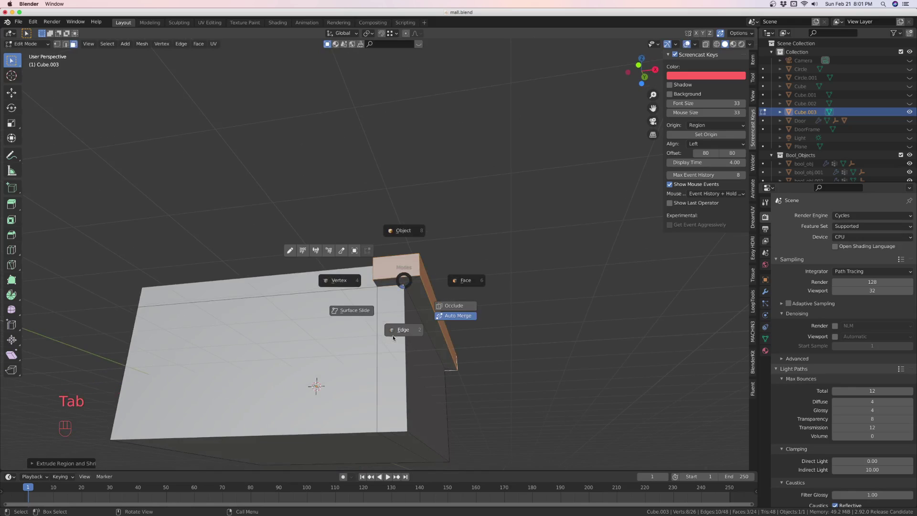
left_click(440, 288)
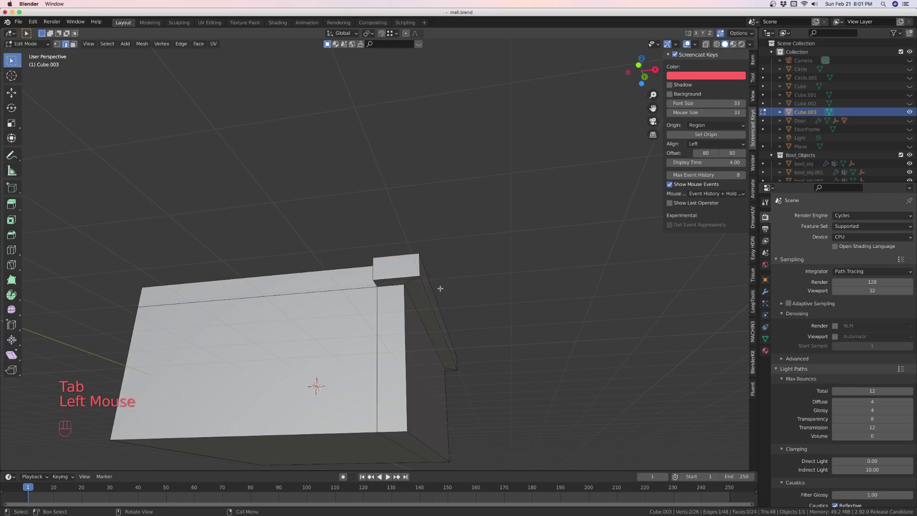
middle_click_drag(431, 291, 434, 269)
left_click(433, 274, "shift")
scroll(313, 266, "down", 5)
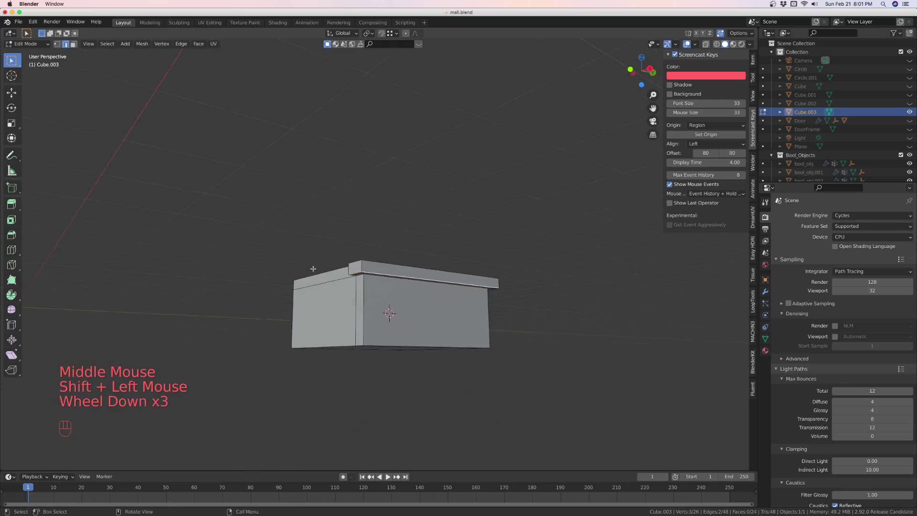
middle_click_drag(313, 266, 334, 265)
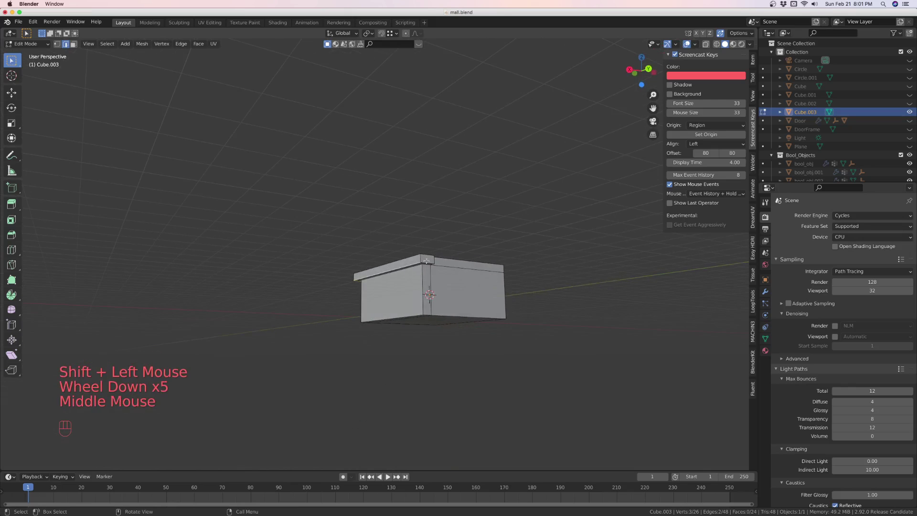
scroll(468, 268, "up", 6)
left_click(425, 265, "shift")
middle_click_drag(426, 265, 481, 249)
scroll(478, 249, "down", 1)
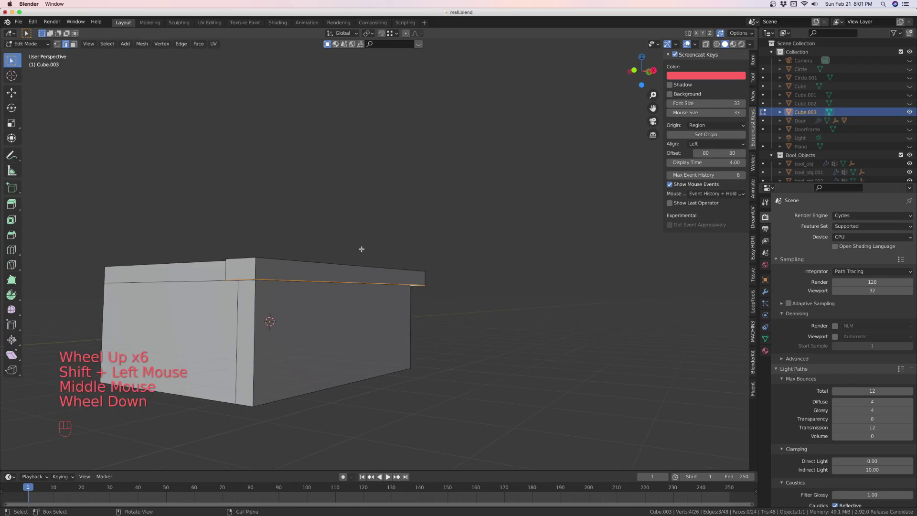
- Bevel the selected ledge edges 0.362 m wide
key("ctrl+b")
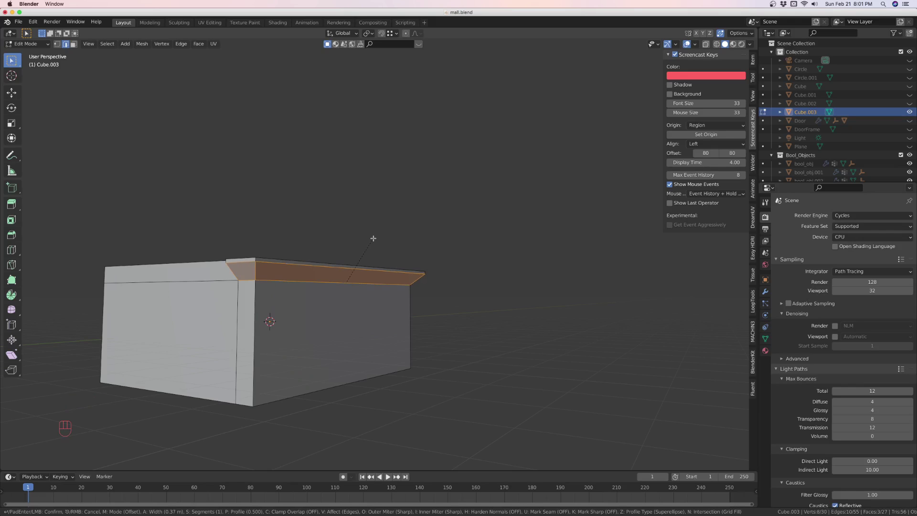
left_click(373, 237)
scroll(289, 269, "up", 5)
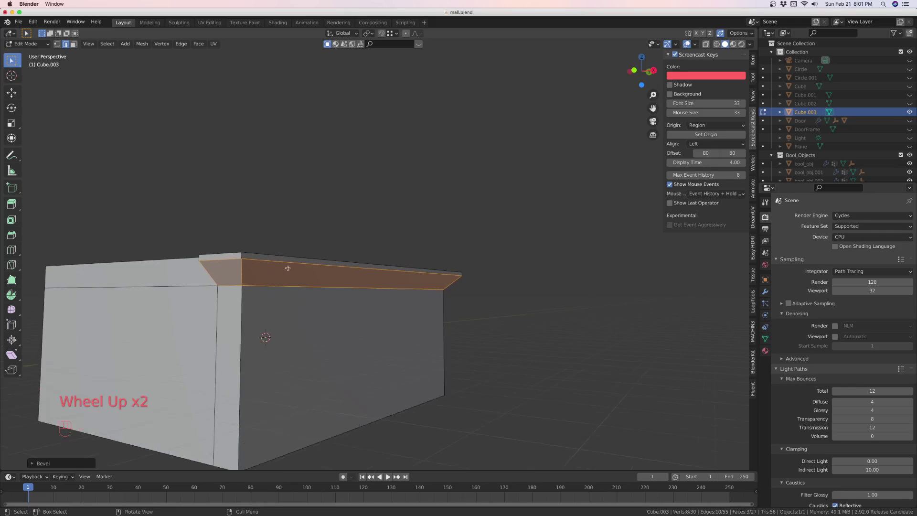
scroll(393, 262, "down", 4)
scroll(315, 264, "up", 3)
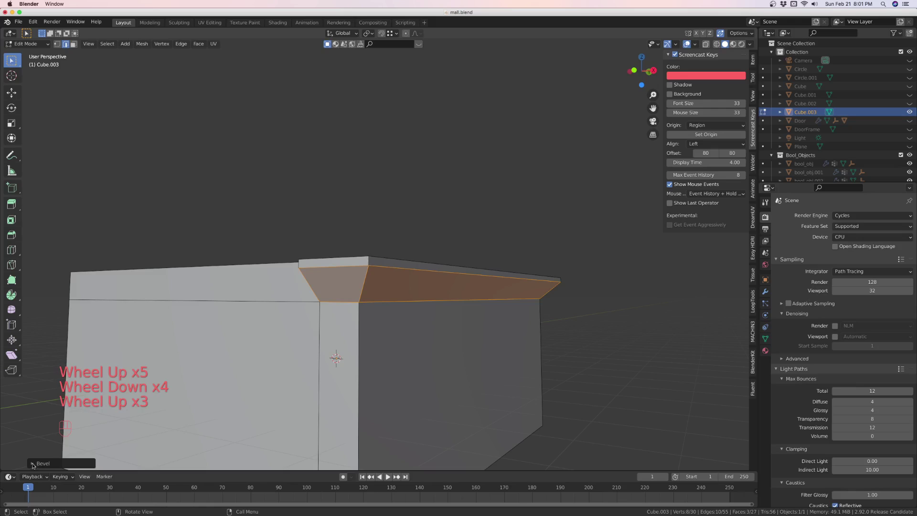
- Raise the bevel to 9 segments and set its profile type to Custom
left_click(75, 462)
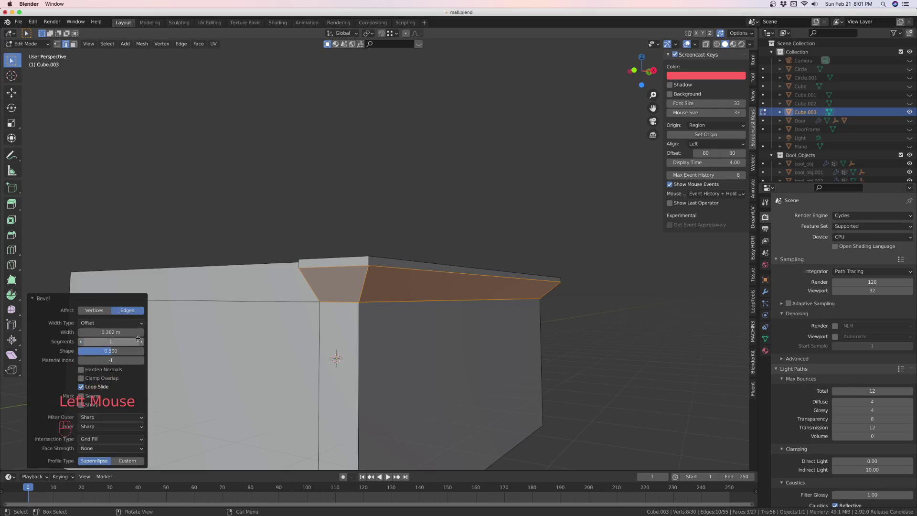
left_click(141, 342)
left_click(142, 342)
left_click(141, 342)
left_click(141, 342)
left_click(142, 342)
left_click(142, 342)
left_click(142, 341)
left_click(142, 342)
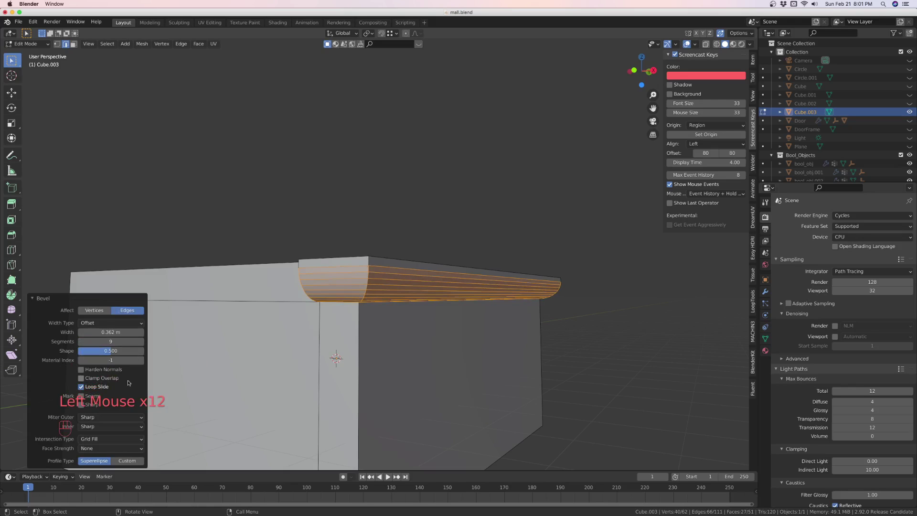
left_click(128, 461)
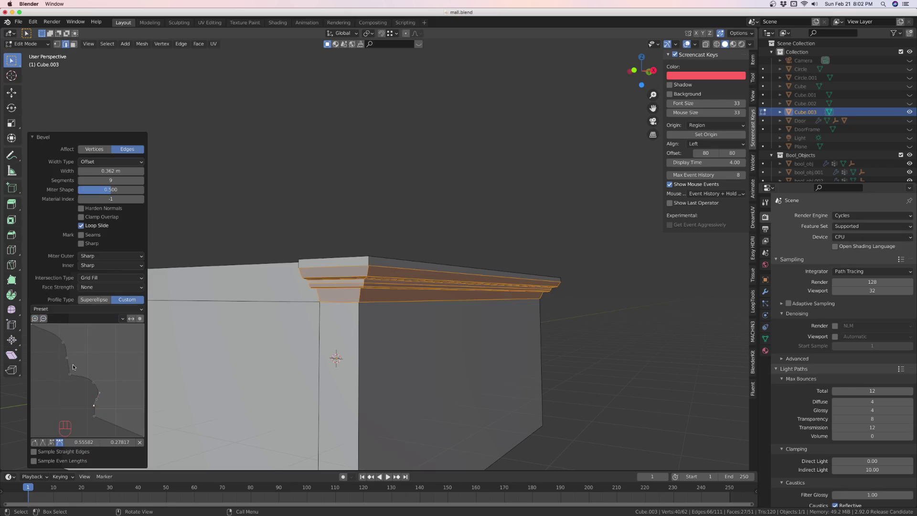
- Reopen the bevel settings and change the handle type of the profile's top point
left_click(76, 137)
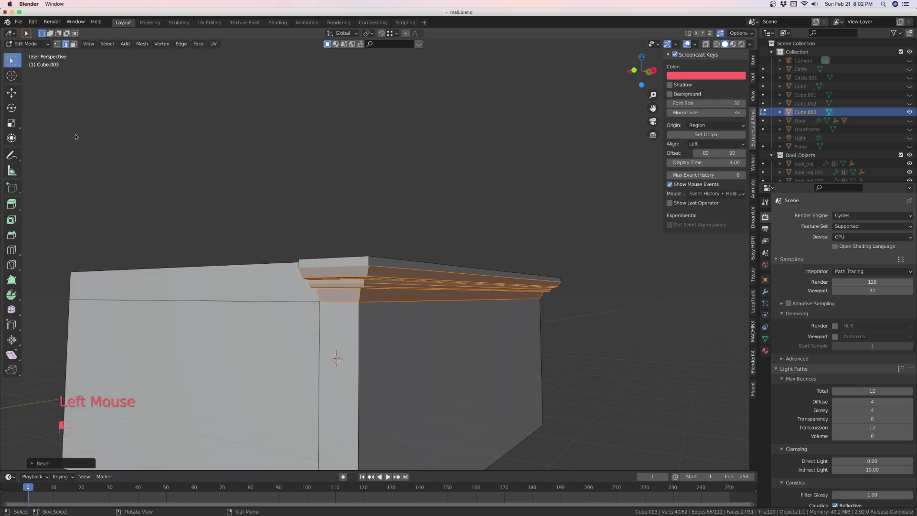
left_click(31, 462)
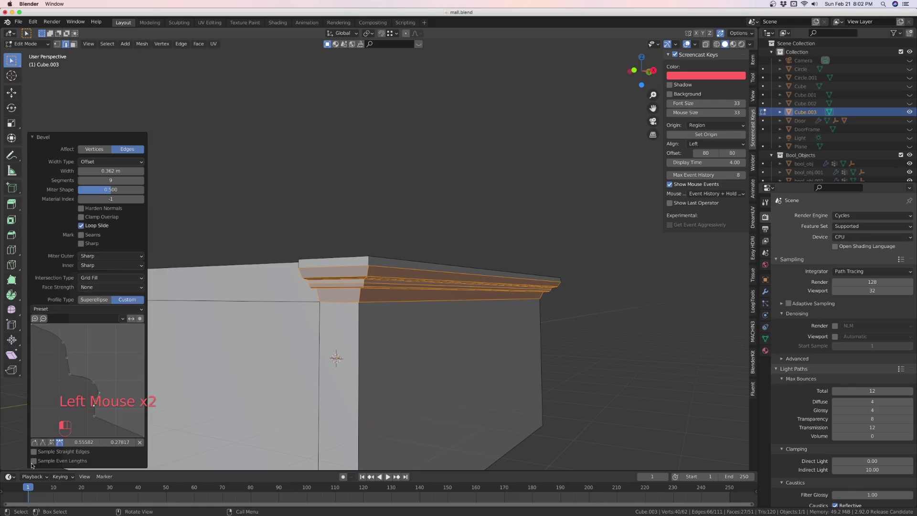
left_click(55, 336)
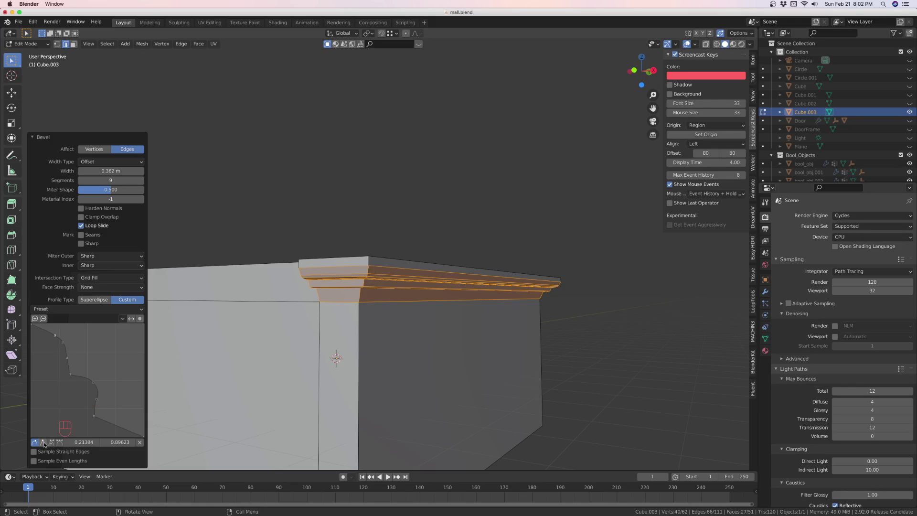
left_click(43, 442)
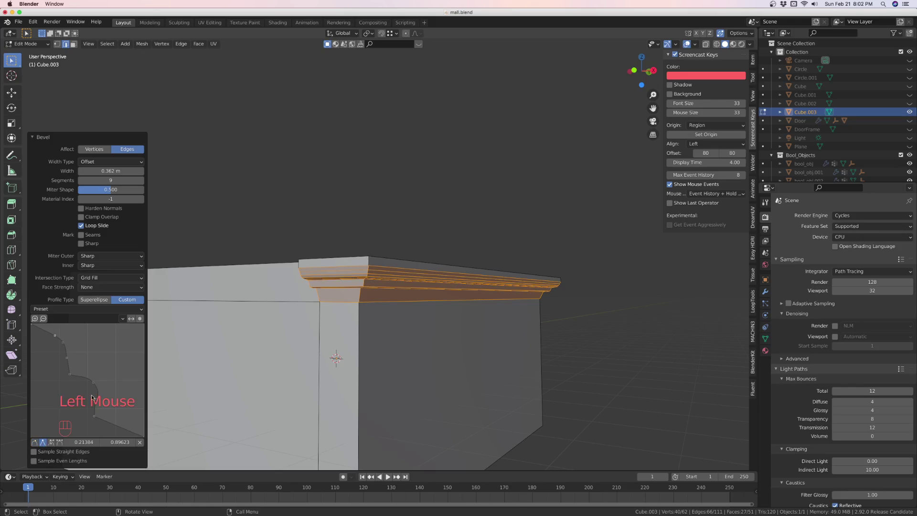
- Add new free-handle points to the custom profile curve, creating stepped tiers
double_click(115, 425)
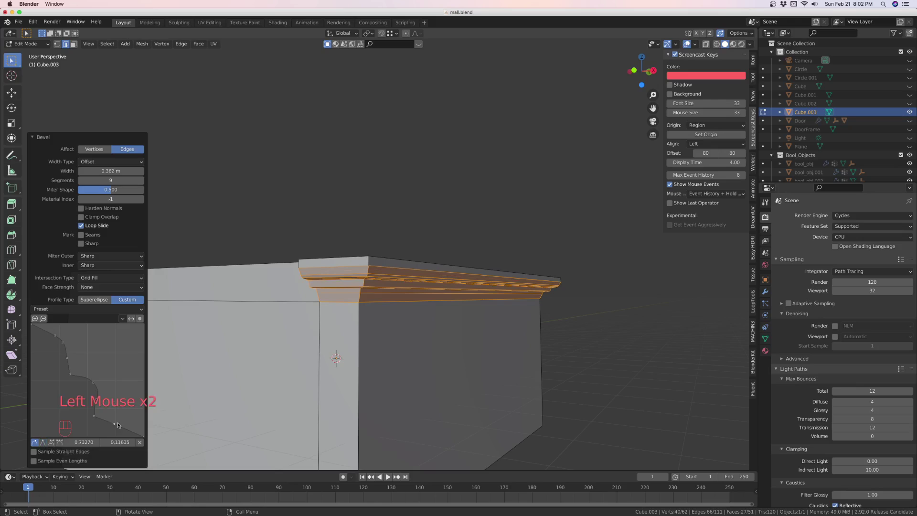
left_click(52, 443)
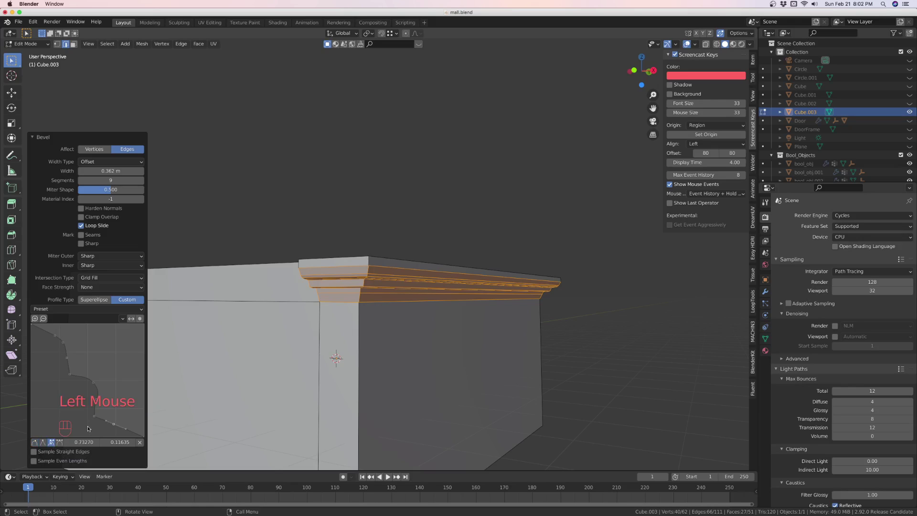
double_click(105, 423)
left_click(120, 430)
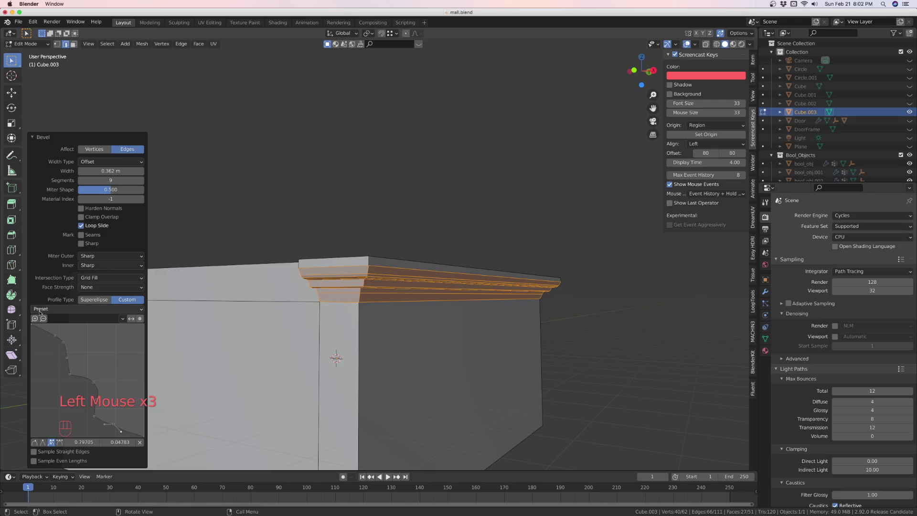
scroll(338, 255, "up", 3)
scroll(339, 258, "down", 1)
middle_click_drag(339, 258, 283, 258)
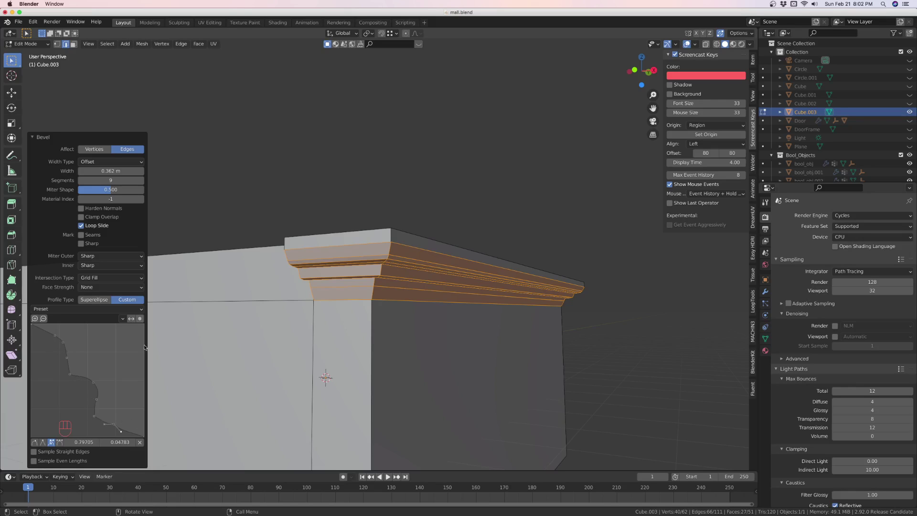
- Lower the bevel segments to 3, then raise them to 15
left_click(80, 180)
left_click(80, 180)
left_click(81, 180)
left_click(80, 180)
left_click(81, 180)
left_click(81, 180)
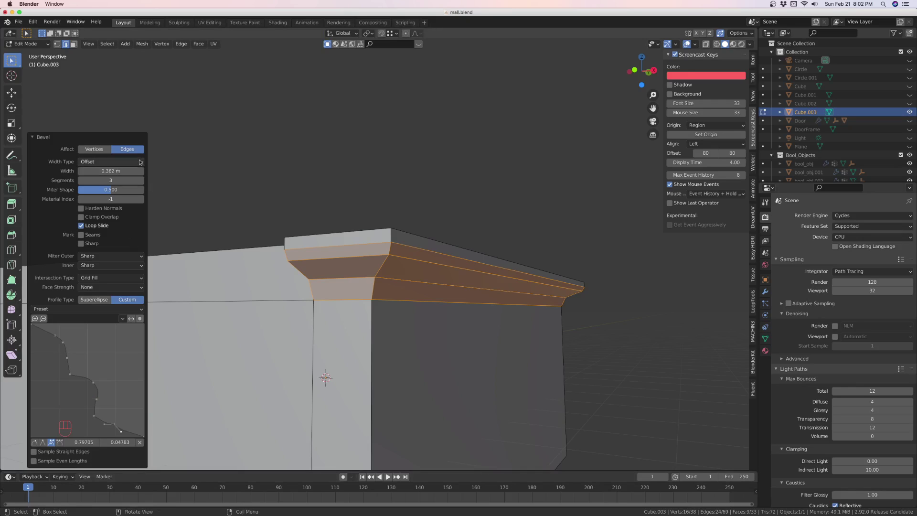
left_click(141, 181)
left_click(142, 181)
left_click(141, 181)
left_click(141, 181)
left_click(141, 181)
left_click(141, 181)
left_click(142, 181)
left_click(141, 181)
left_click(141, 181)
left_click(141, 181)
left_click(141, 181)
left_click(141, 180)
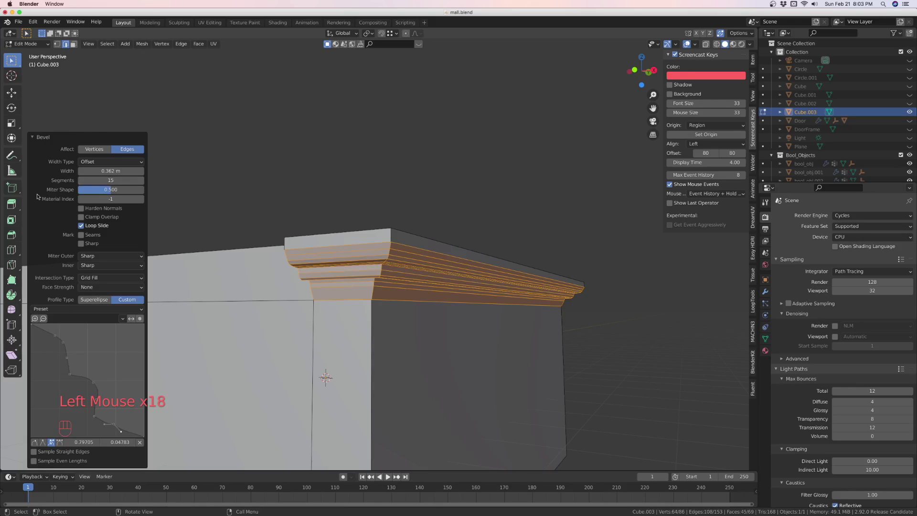
- Collapse the bevel panel, inspect the finished cornice, and return to Object Mode
left_click(34, 137)
scroll(357, 293, "down", 4)
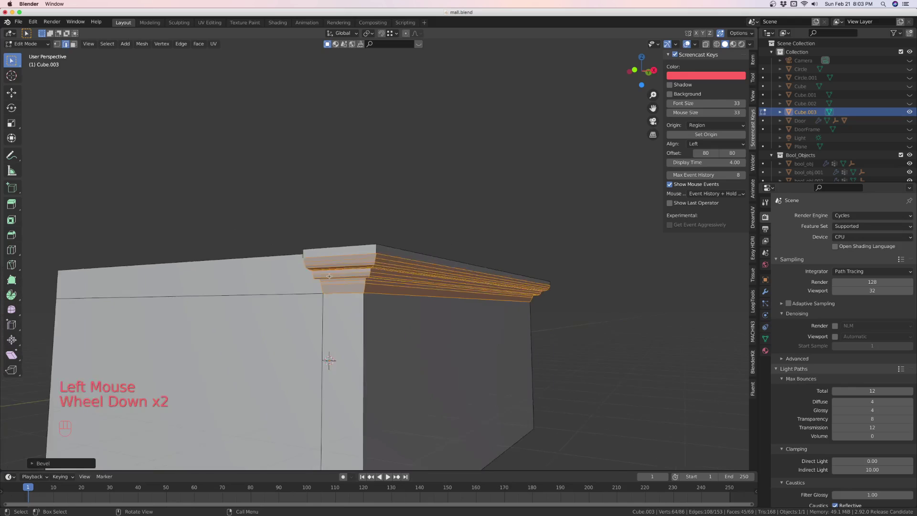
scroll(357, 293, "down", 3)
middle_click_drag(357, 294, 564, 303)
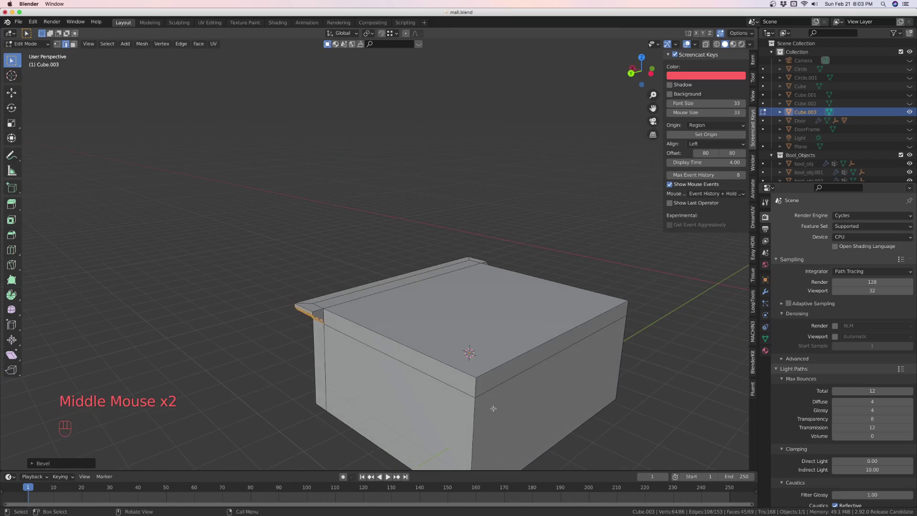
scroll(493, 425, "up", 2)
middle_click_drag(494, 424, 435, 331)
scroll(443, 323, "down", 4)
scroll(622, 293, "up", 3)
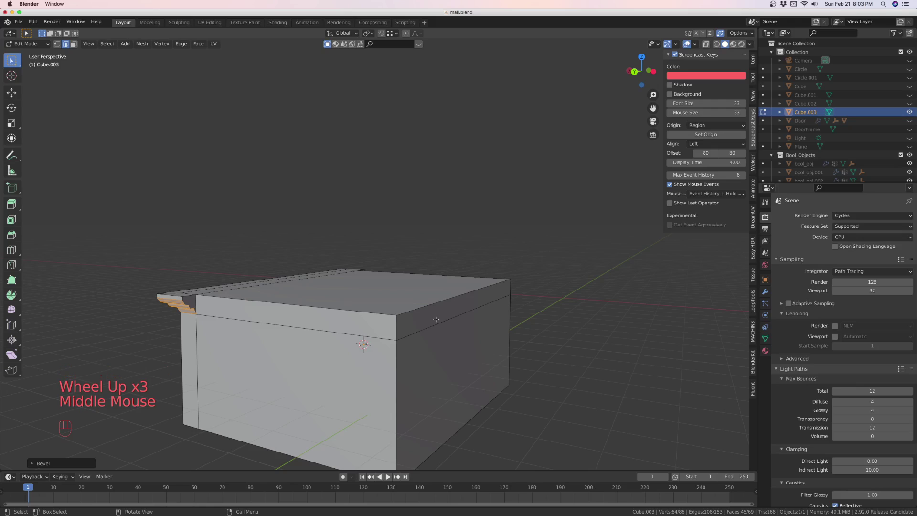
key("Tab")
key("Tab")
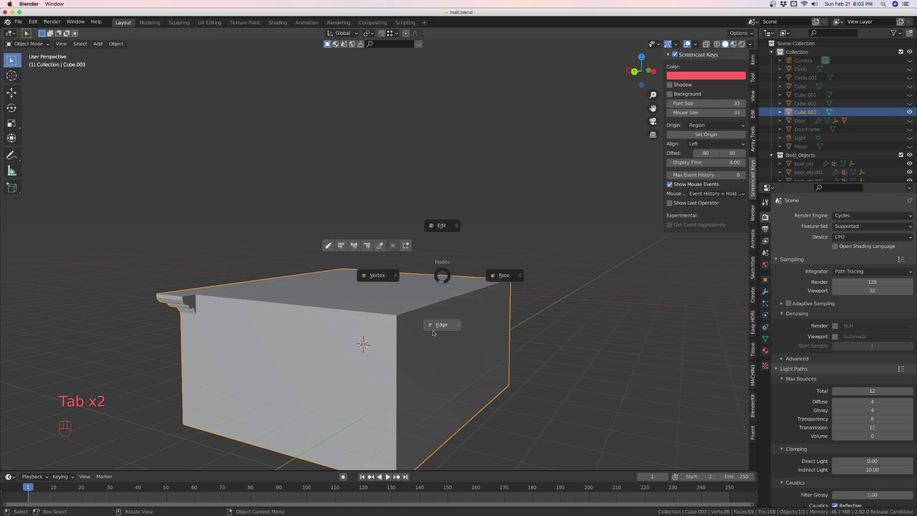
- Extrude the thin top strip face on the block's right side outward
left_click(426, 315)
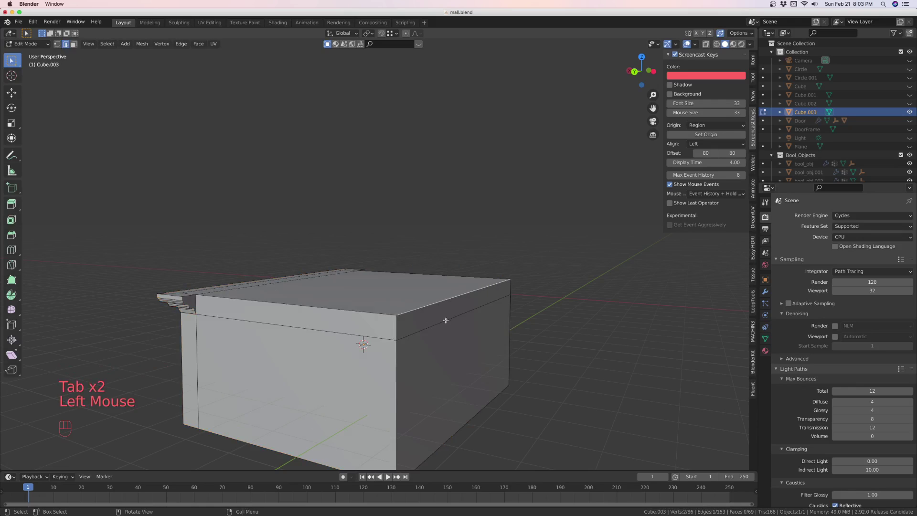
key("Tab")
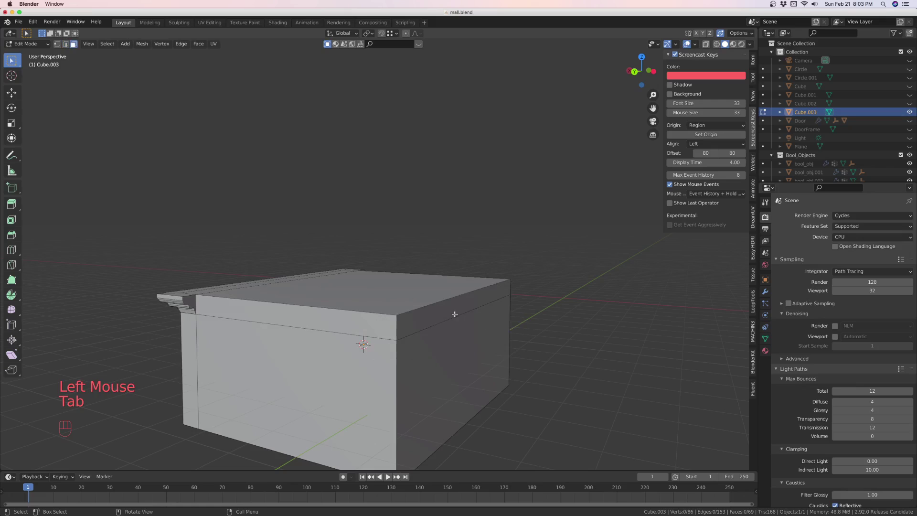
left_click(455, 313)
key("e")
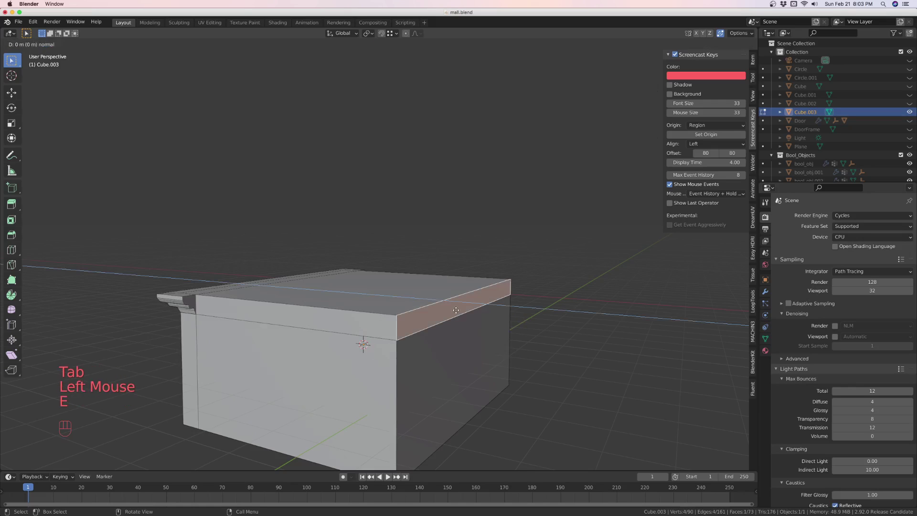
left_click(472, 312)
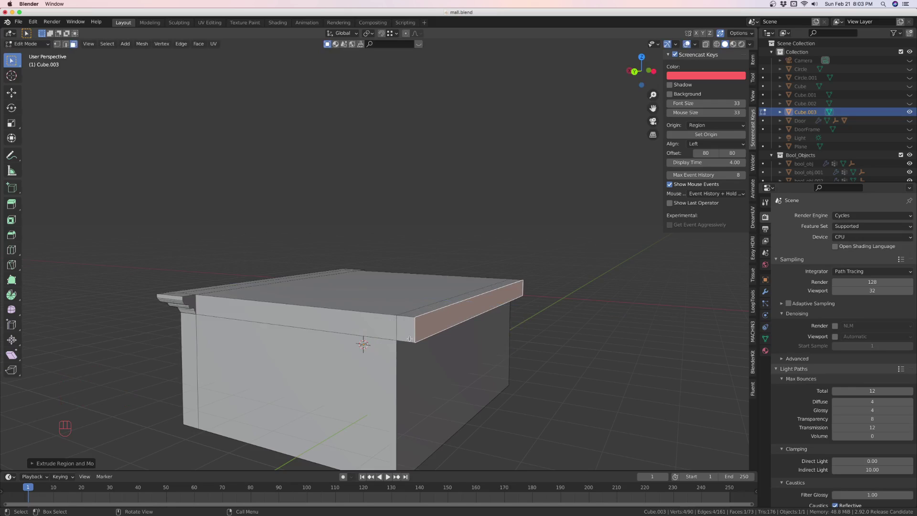
- Switch to edge select and select only the new strip's bottom edge
key("Tab")
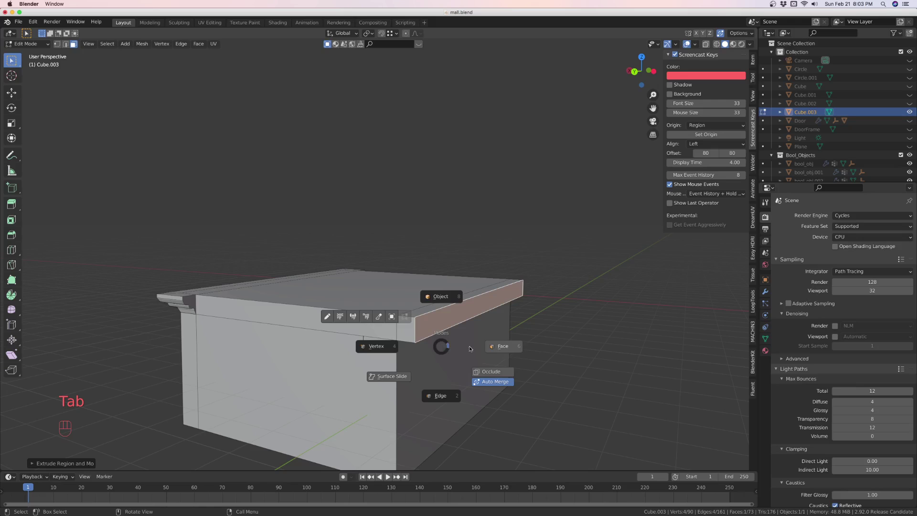
left_click(434, 398)
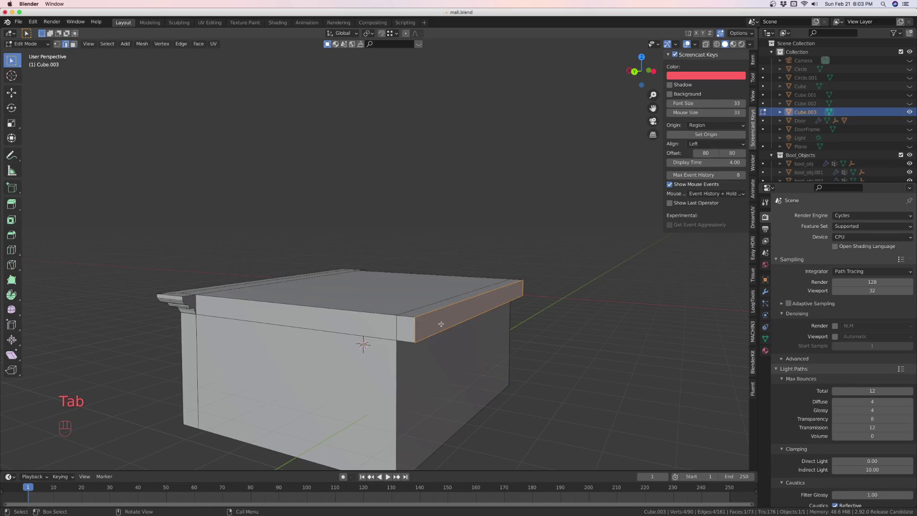
left_click(425, 346)
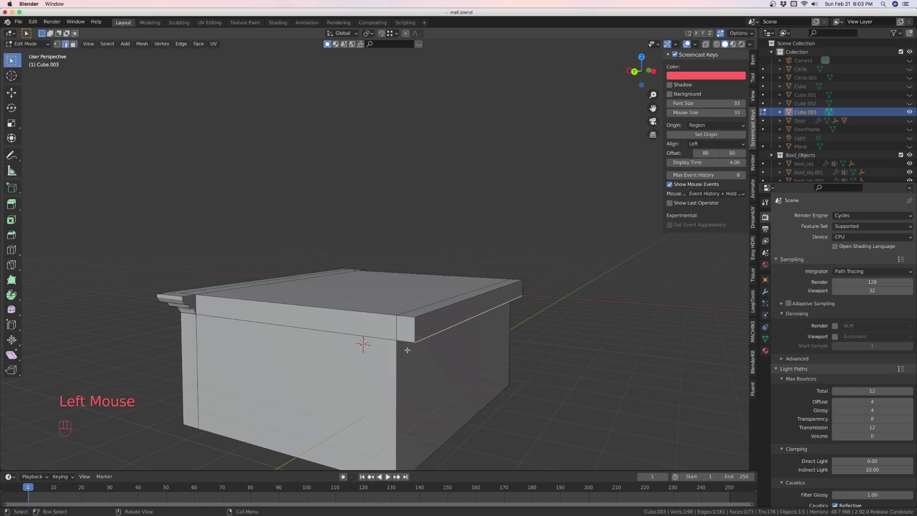
middle_click_drag(440, 341, 443, 315)
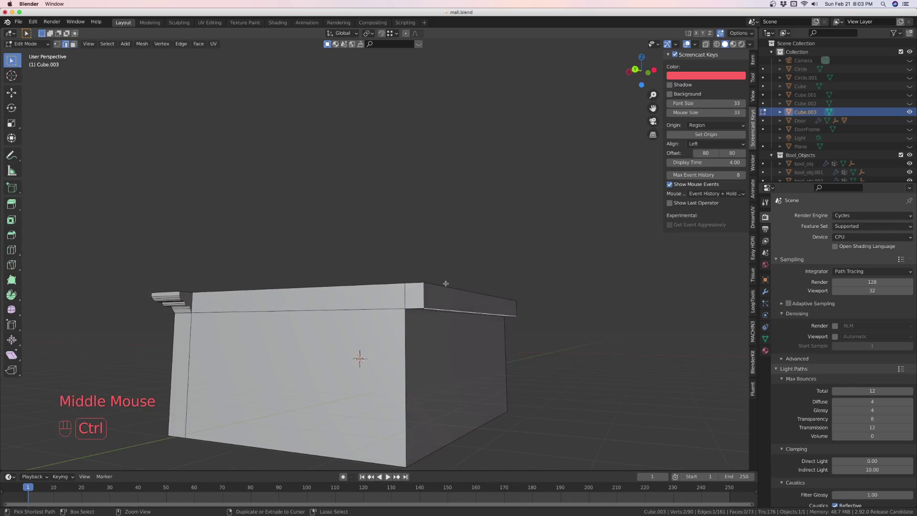
- Bevel the overhang's bottom edge into a 0.367 m, 15-segment custom-profile cornice and check its settings
key("ctrl+b")
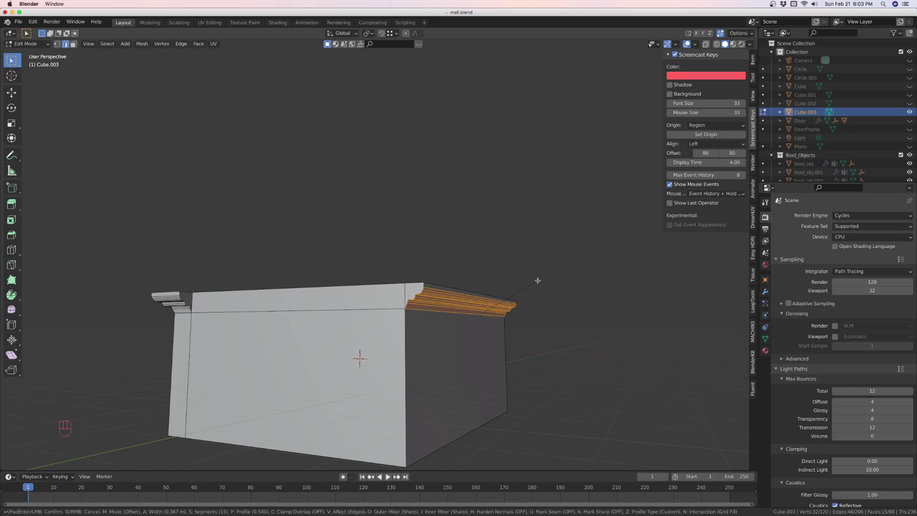
left_click(537, 281)
scroll(427, 295, "up", 3)
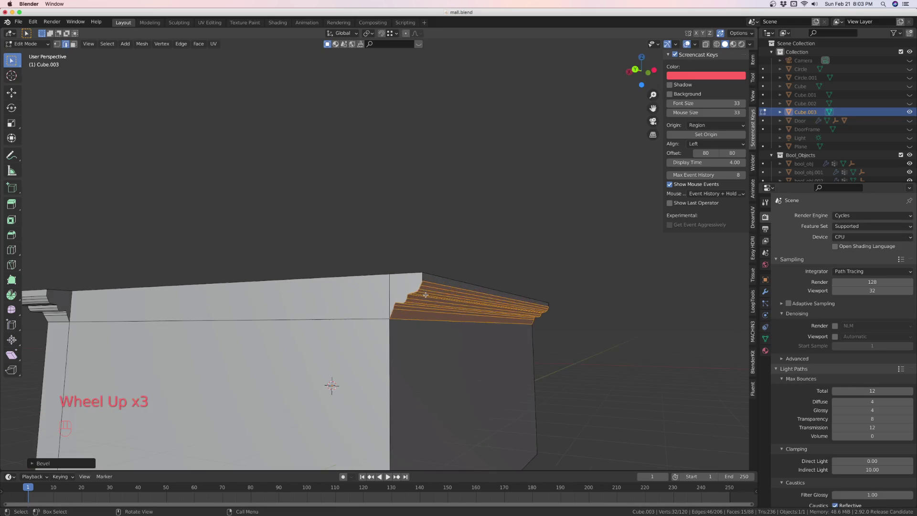
middle_click_drag(425, 295, 301, 301)
scroll(284, 280, "down", 3)
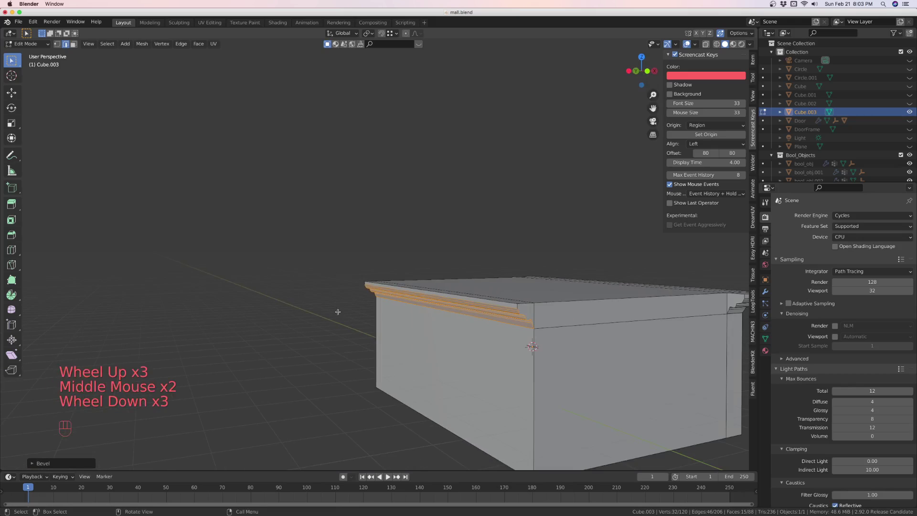
left_click(33, 462)
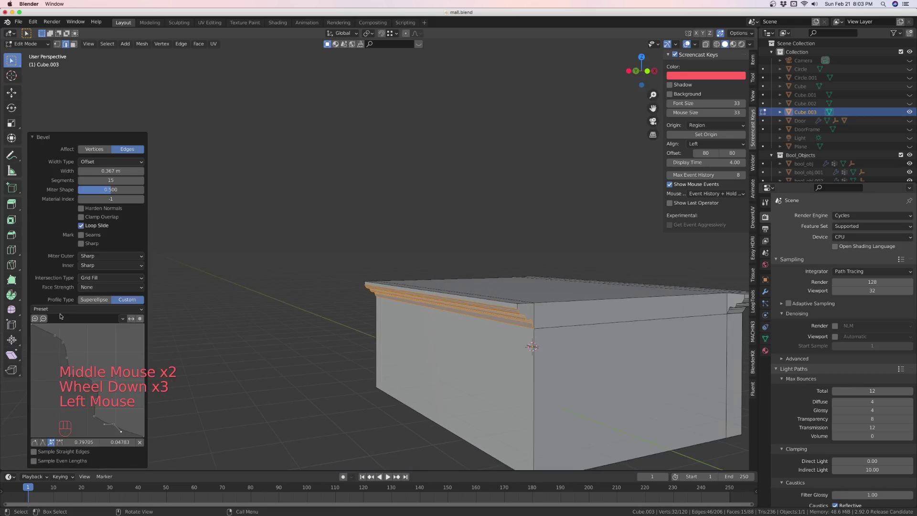
left_click(43, 137)
middle_click_drag(345, 231, 383, 234)
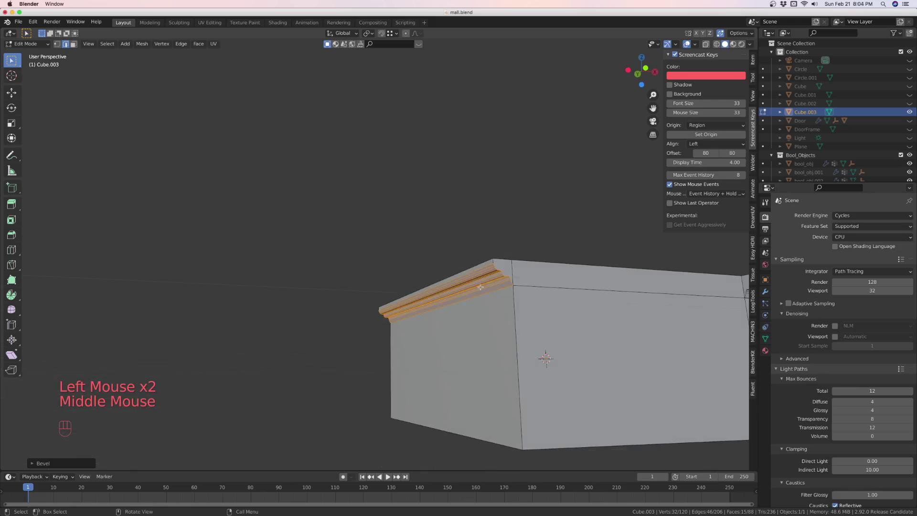
- Leave Edit Mode and orbit to view the whole block with both cornices
key("Tab")
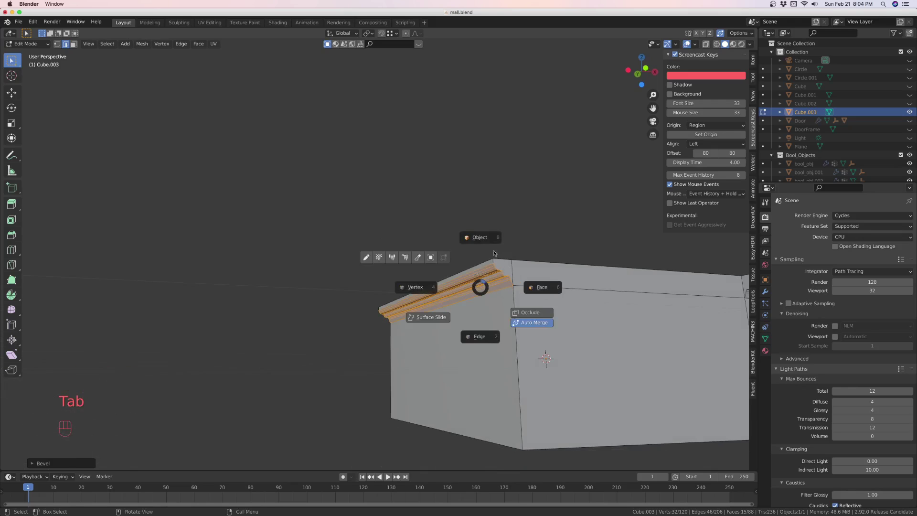
scroll(492, 267, "up", 3)
mouse_move(492, 267)
middle_mouse_down()
mouse_move(490, 285)
mouse_move(492, 277)
middle_mouse_up()
scroll(491, 276, "down", 5)
middle_click_drag(572, 305, 548, 306)
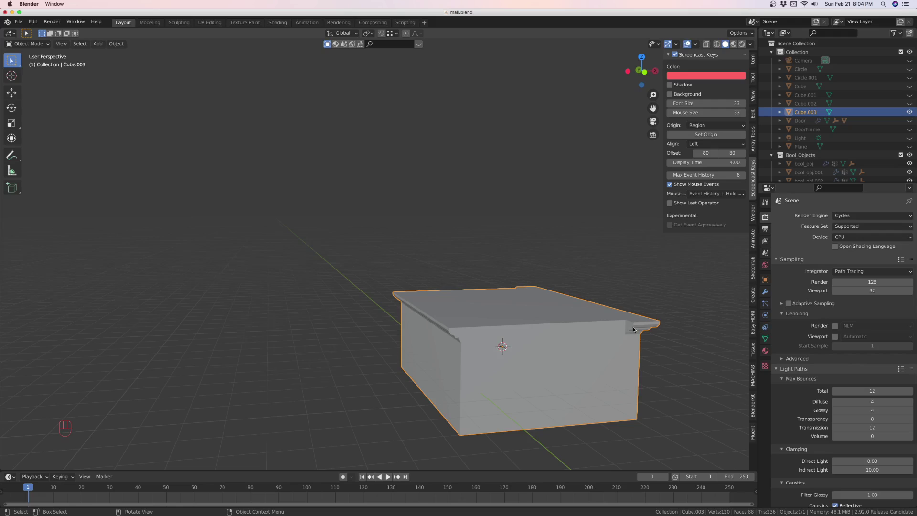
scroll(632, 326, "up", 3)
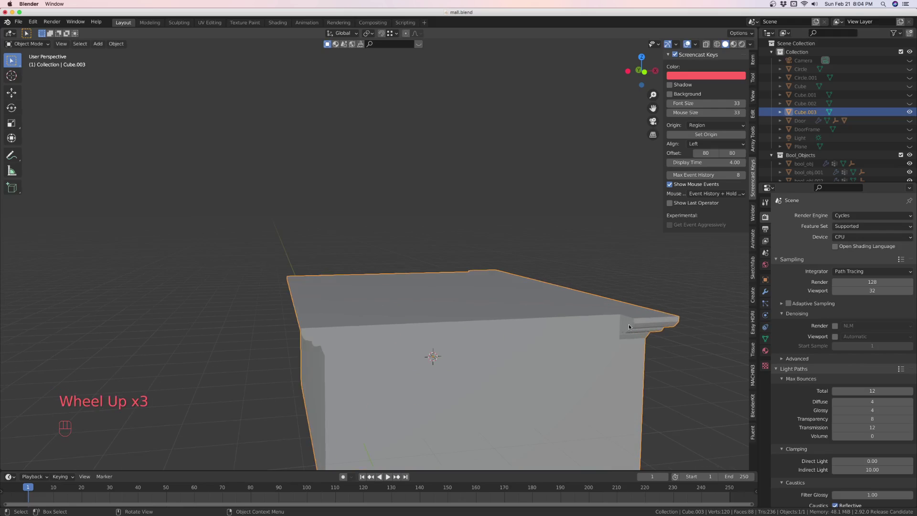
- Re-enter Edit Mode on the block with vertex selection, zoomed in on the cornice corner
key("Tab")
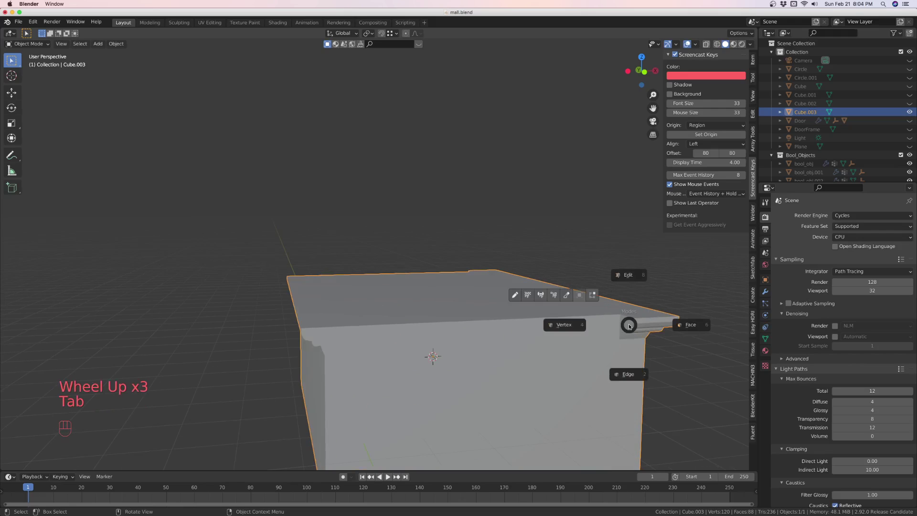
left_click(629, 278)
middle_click_drag(527, 299, 561, 301)
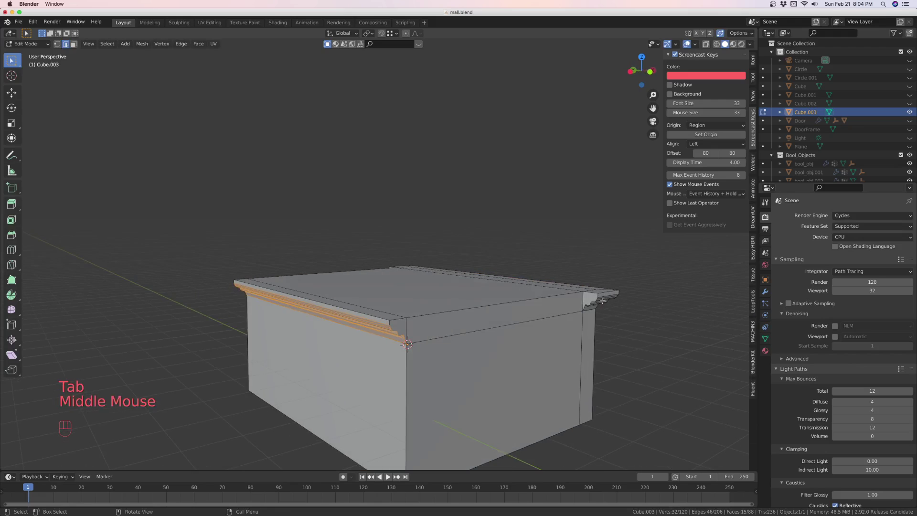
scroll(599, 300, "up", 3)
key("Tab")
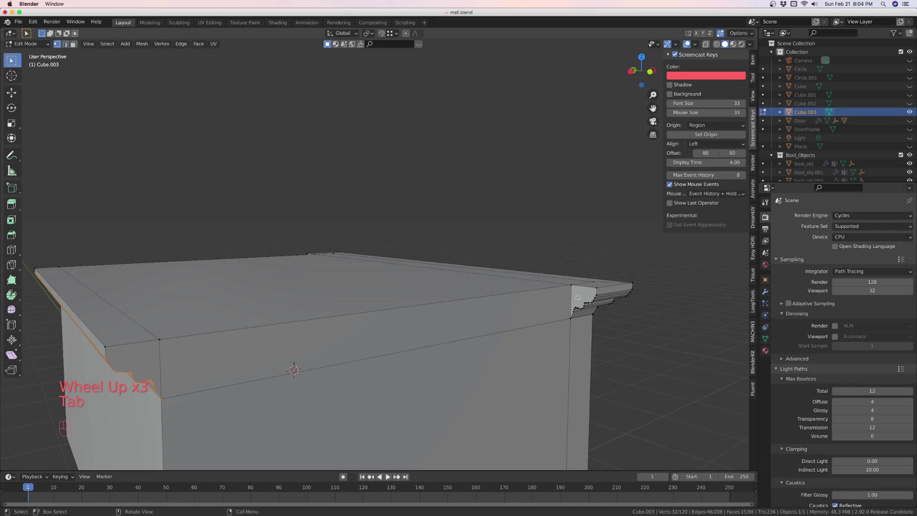
scroll(578, 295, "up", 4)
- Select the cornice's corner vertices, profile outline and end-cap face
left_click(567, 272)
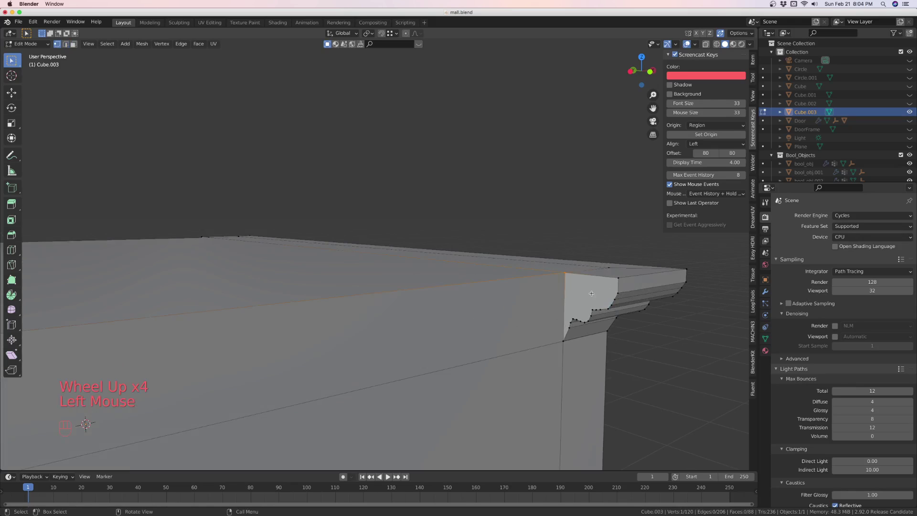
left_click(618, 278, "shift")
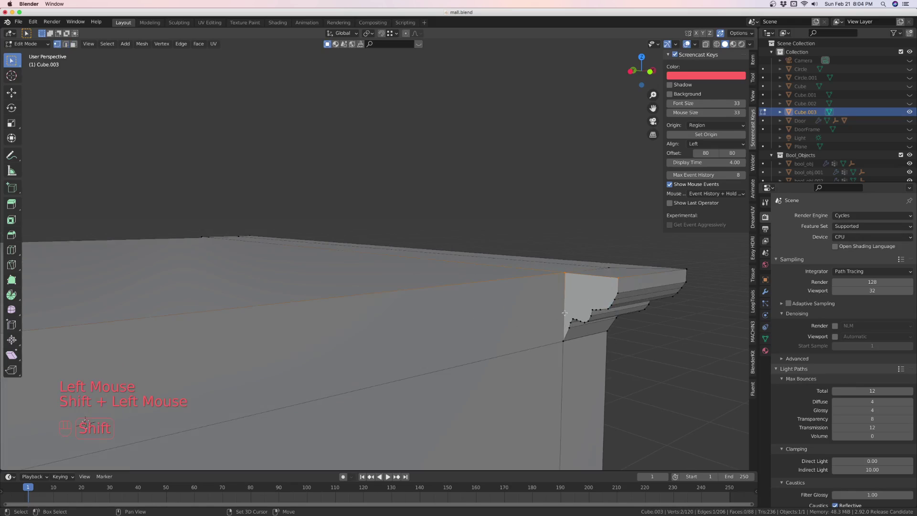
double_click(601, 349, "shift")
left_click(581, 287, "shift")
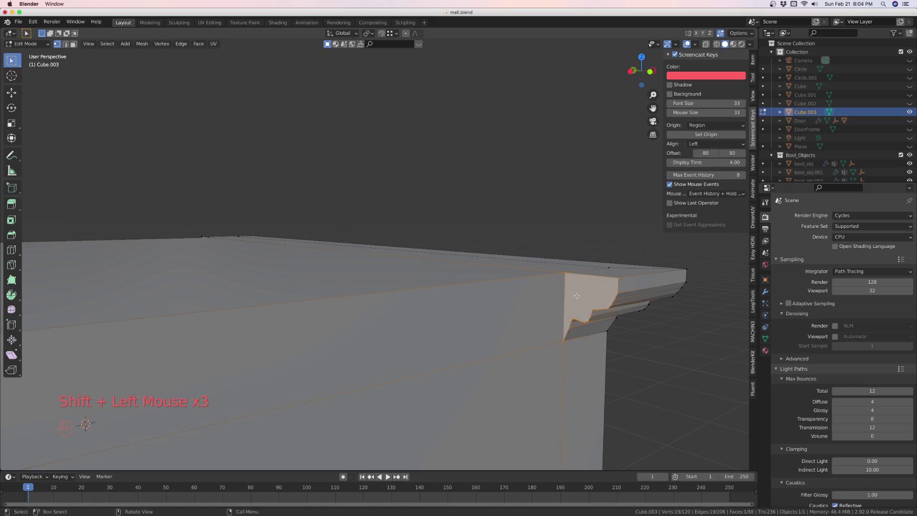
- Duplicate the end-cap profile in place, separate it into Cube.004, and return to Object Mode
key("shift+d")
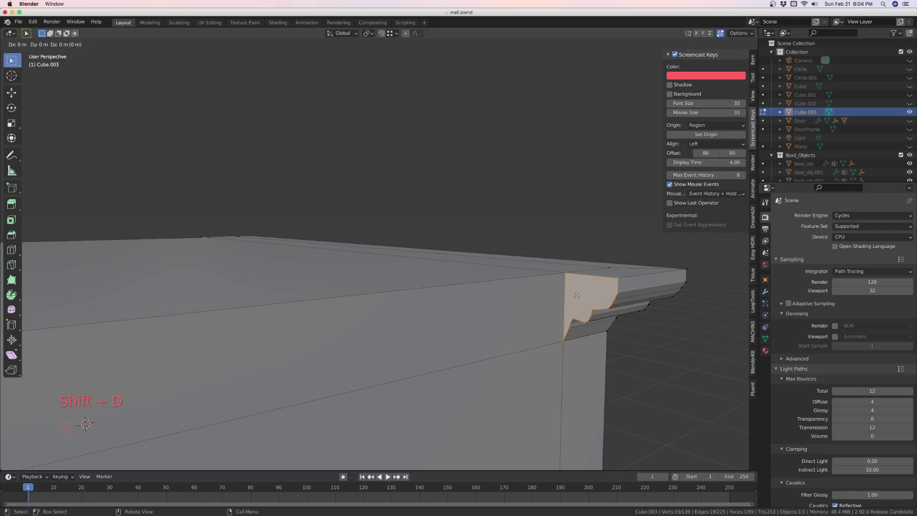
left_click(577, 295)
key("p")
left_click(577, 296)
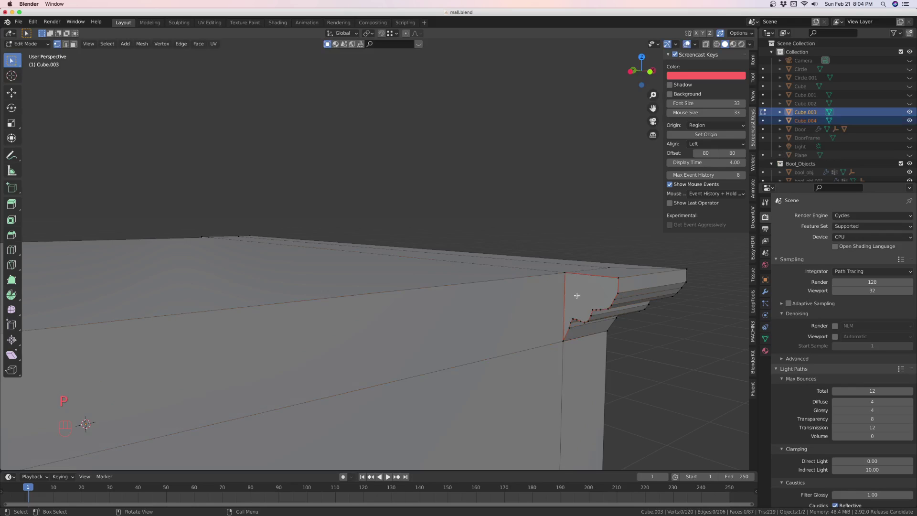
key("Tab")
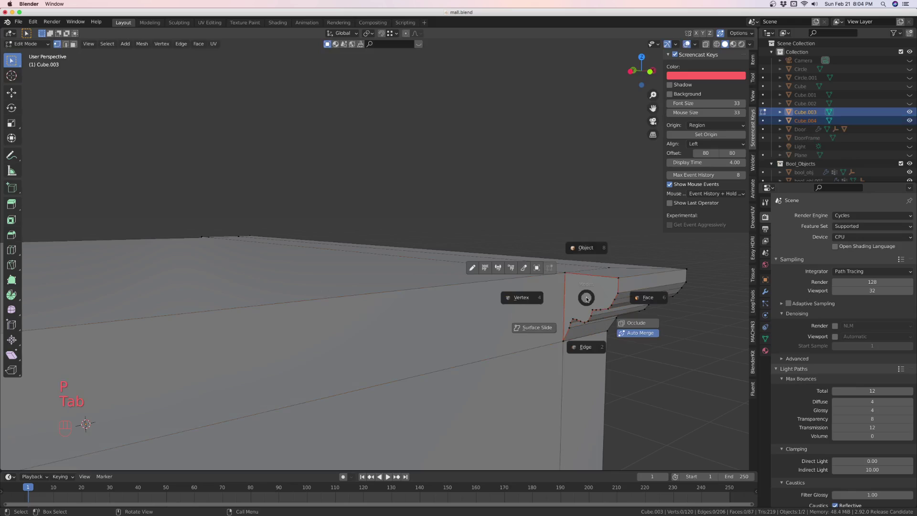
- Move Cube.004 off the cornice corner onto the wall and browse Object > Convert To
left_click(591, 325)
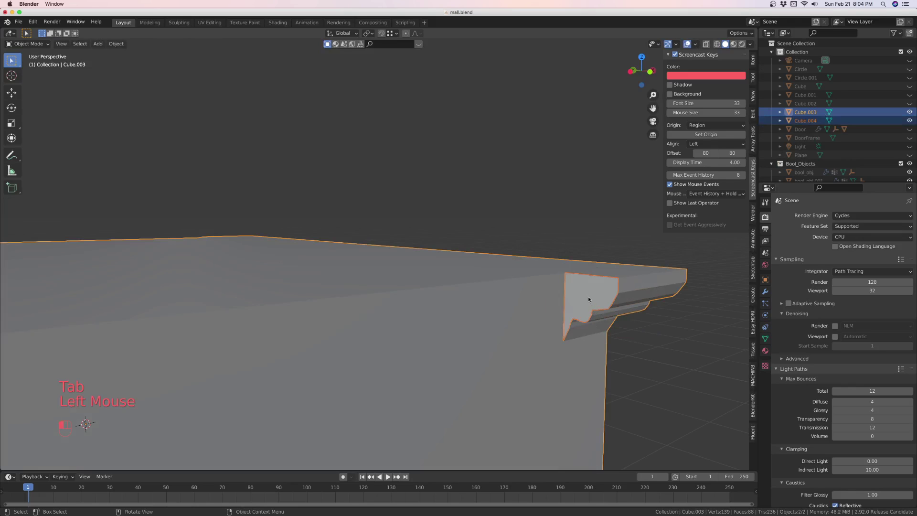
middle_click_drag(603, 307, 563, 317)
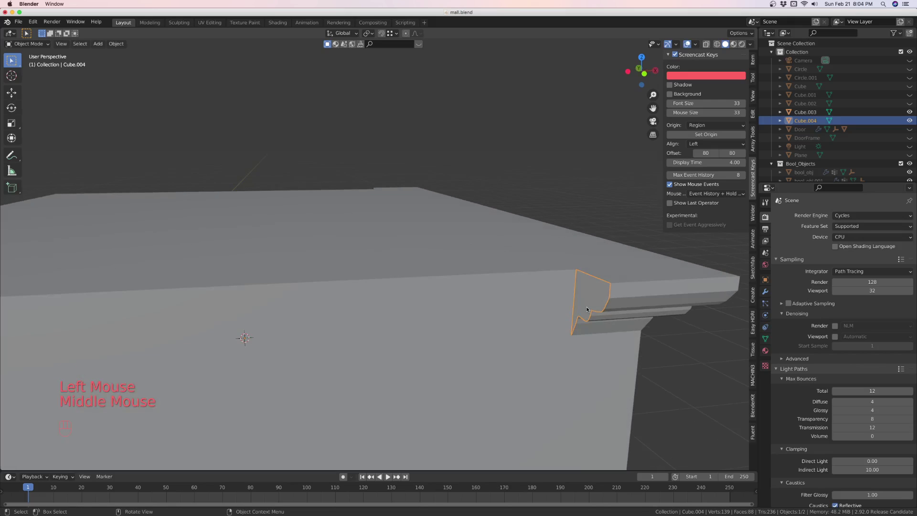
key("g")
left_click(545, 321)
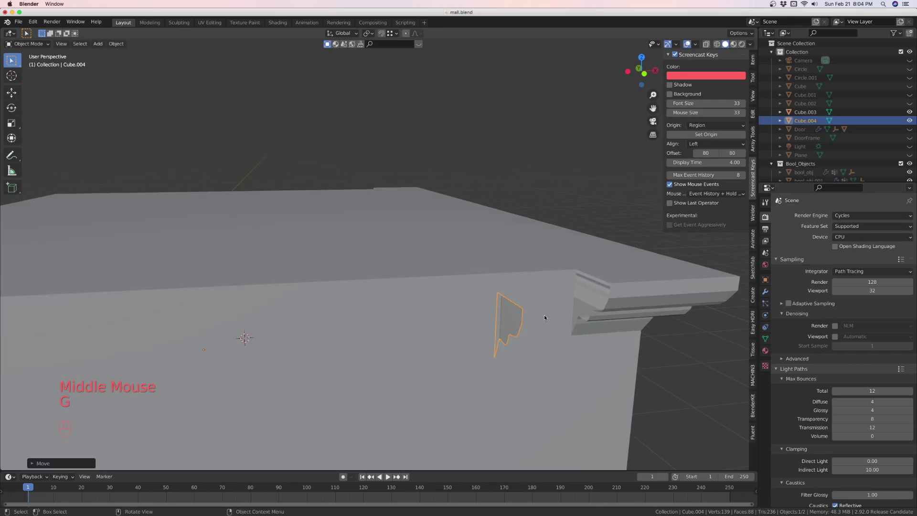
left_click(116, 43)
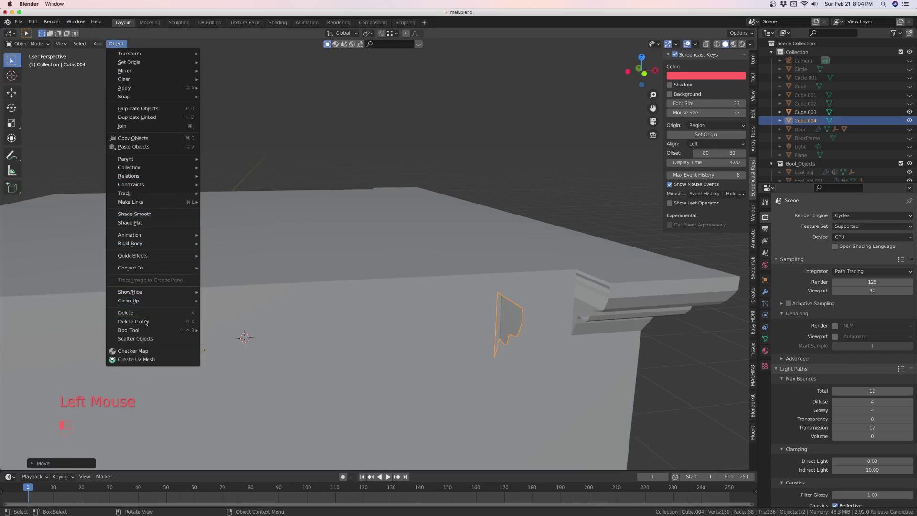
mouse_move(150, 268)
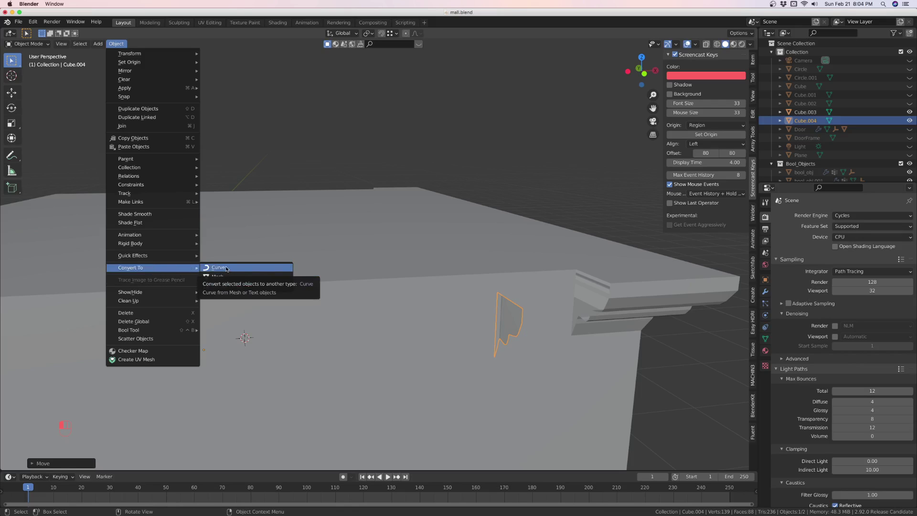
- Orbit around the block and show the modifier properties for Cube.004
scroll(300, 226, "down", 7)
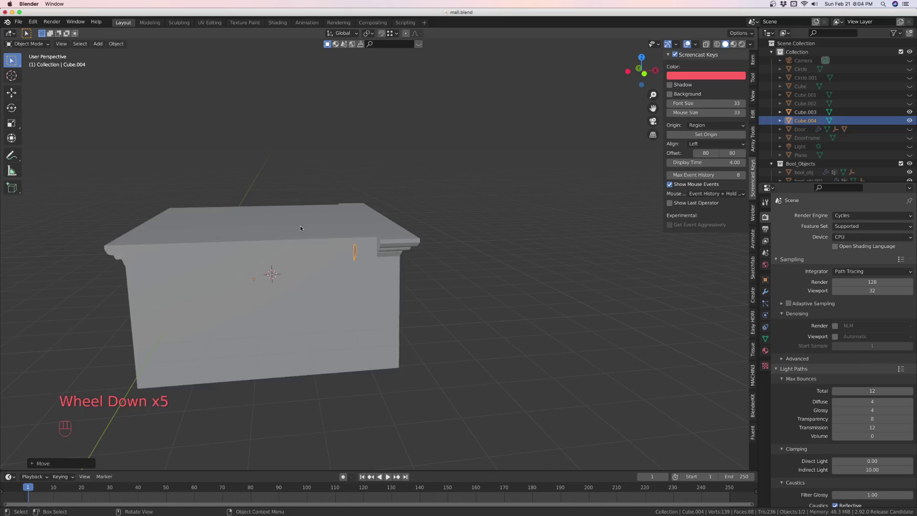
middle_click_drag(310, 231, 443, 252)
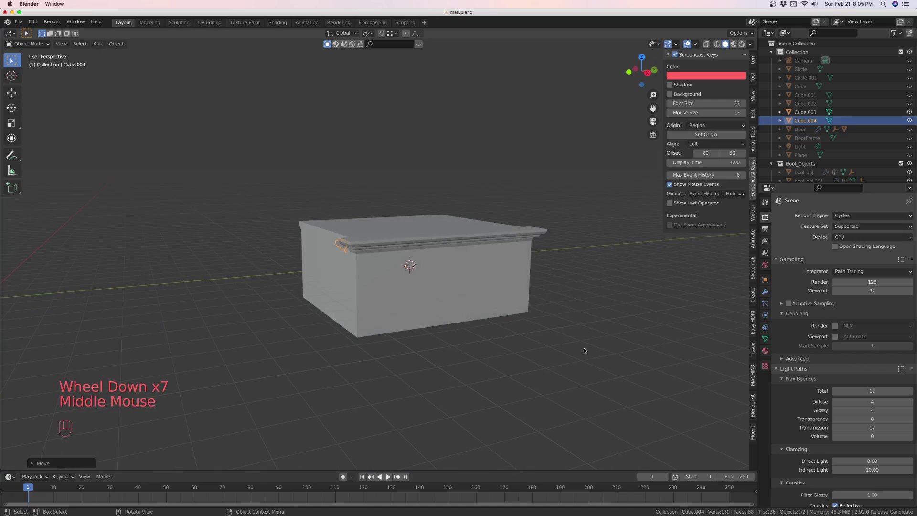
scroll(285, 242, "down", 3)
mouse_move(284, 244)
middle_mouse_down()
mouse_move(331, 254)
mouse_move(285, 257)
mouse_move(294, 257)
middle_mouse_up()
scroll(274, 233, "up", 4)
middle_click_drag(366, 270, 354, 262)
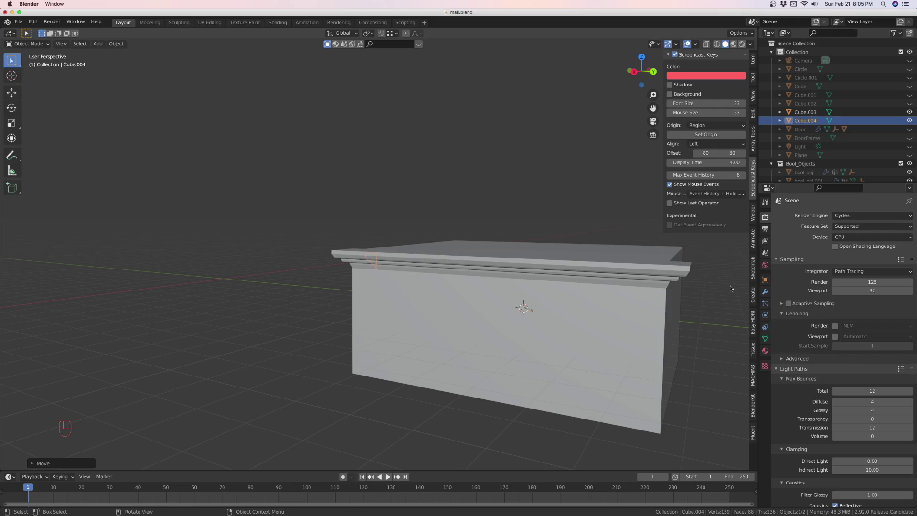
left_click(765, 292)
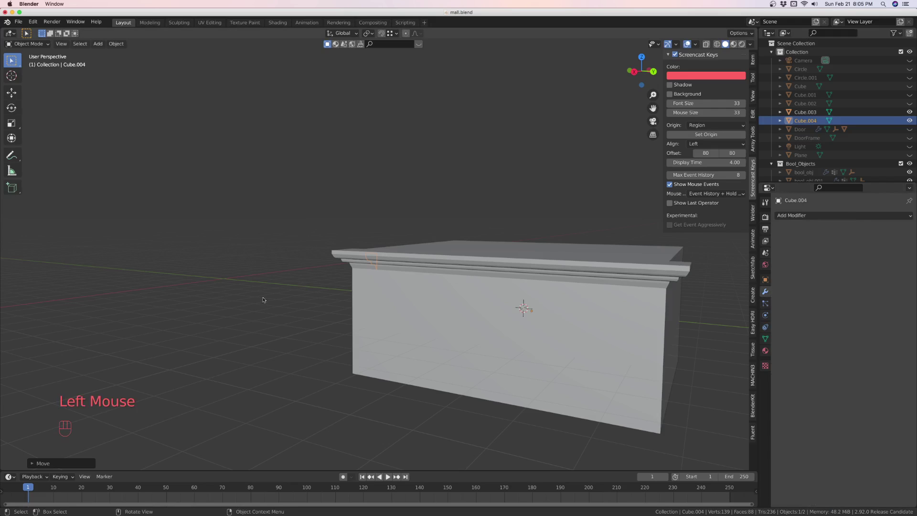
- Unhide all objects with Alt+H and select the arched DoorFrame
key("alt+h")
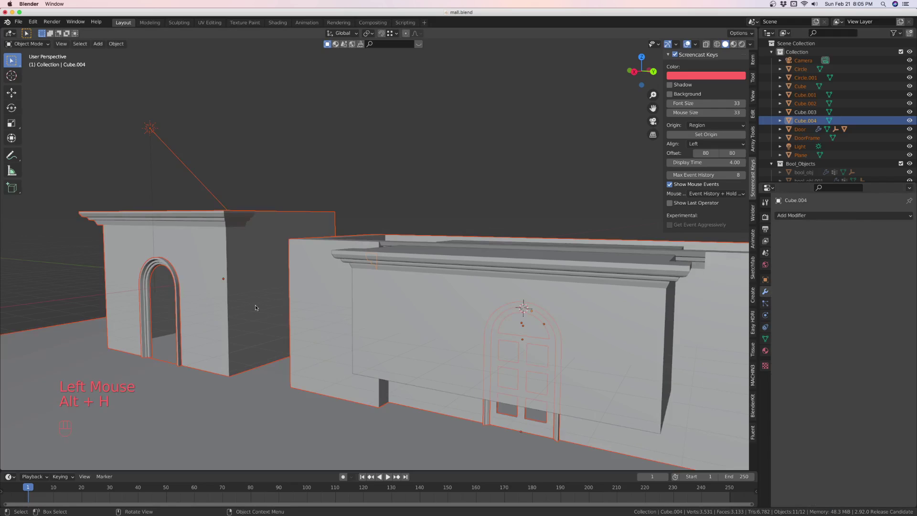
left_click(171, 274)
mouse_move(172, 275)
middle_mouse_down()
mouse_move(220, 263)
mouse_move(189, 268)
mouse_move(180, 284)
middle_mouse_up()
scroll(189, 268, "up", 5)
scroll(201, 308, "down", 1)
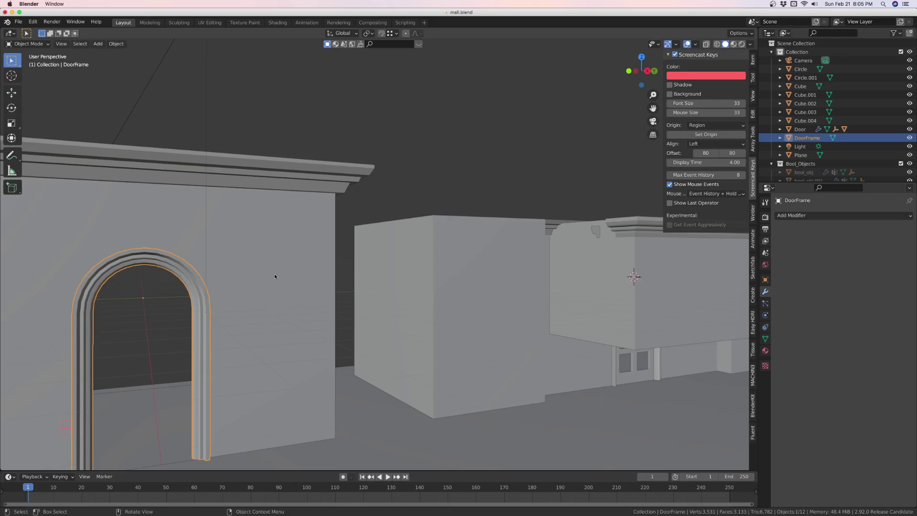
scroll(171, 265, "down", 4)
- Orbit and zoom around the revealed mall buildings
middle_click_drag(172, 265, 228, 205)
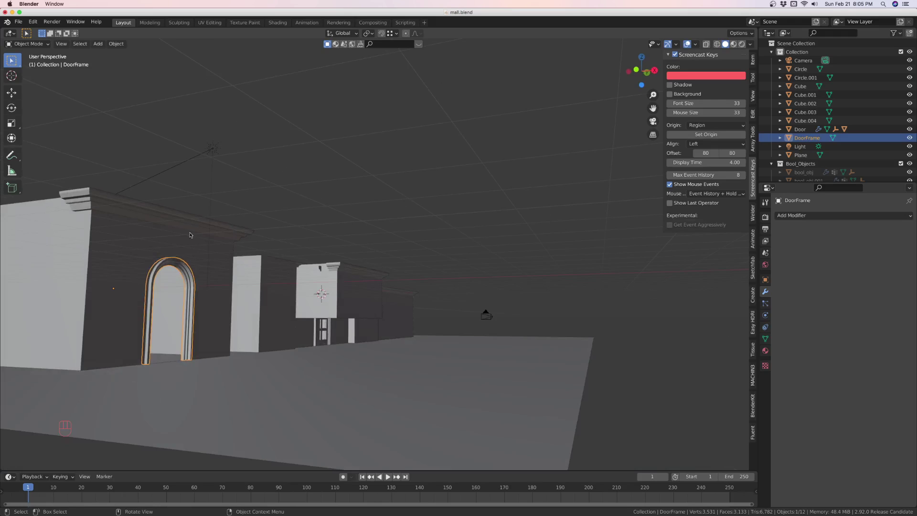
scroll(189, 222, "up", 5)
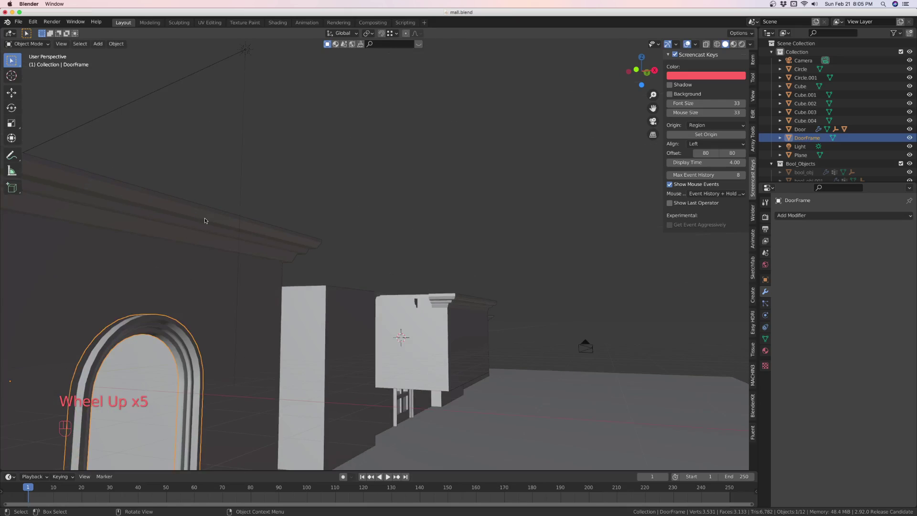
middle_click_drag(204, 216, 207, 220)
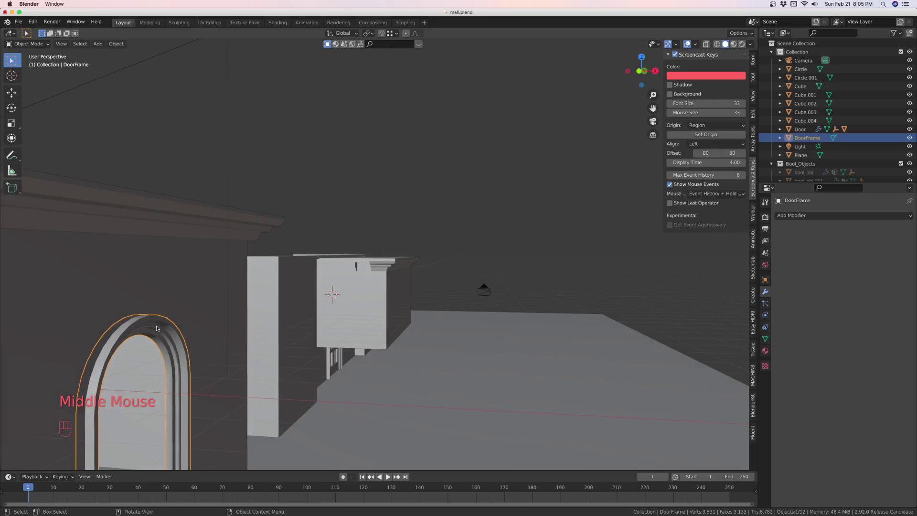
scroll(156, 325, "down", 3)
mouse_move(155, 323)
middle_mouse_down()
mouse_move(125, 309)
mouse_move(149, 319)
middle_mouse_up()
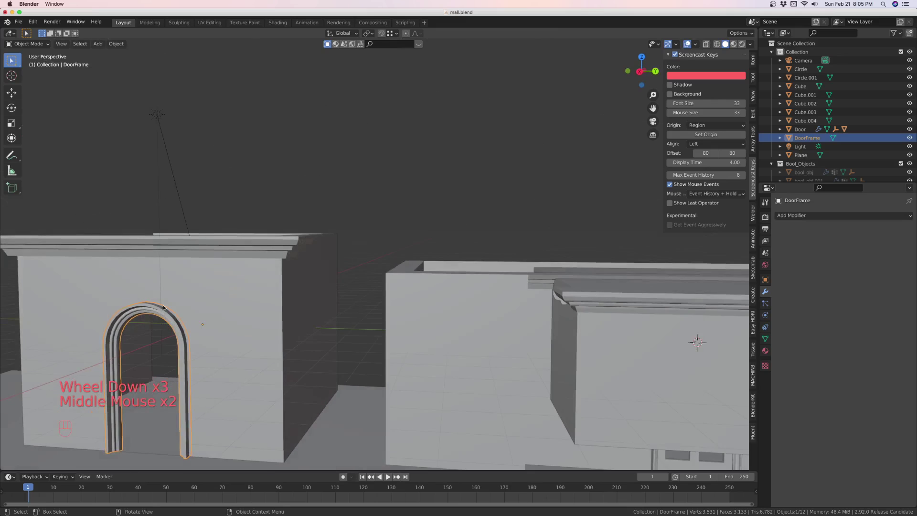
mouse_move(193, 278)
middle_mouse_down()
mouse_move(201, 277)
mouse_move(191, 280)
middle_mouse_up()
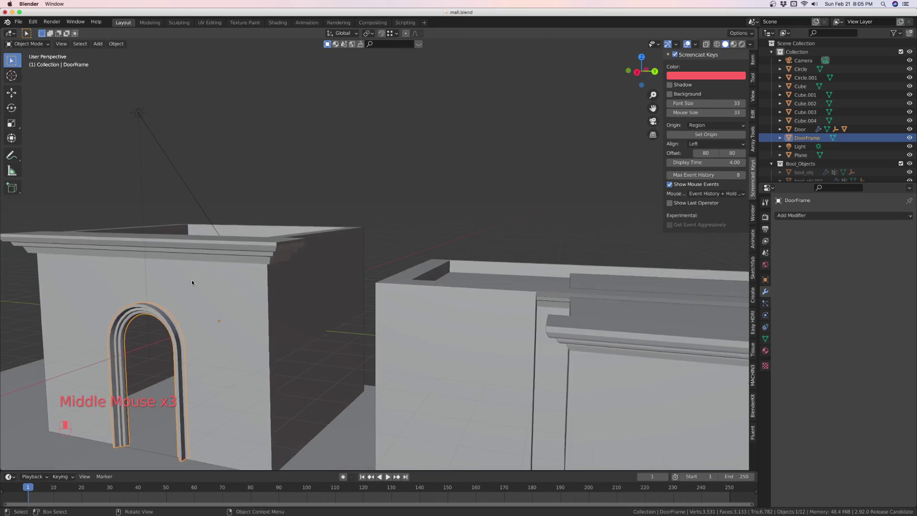